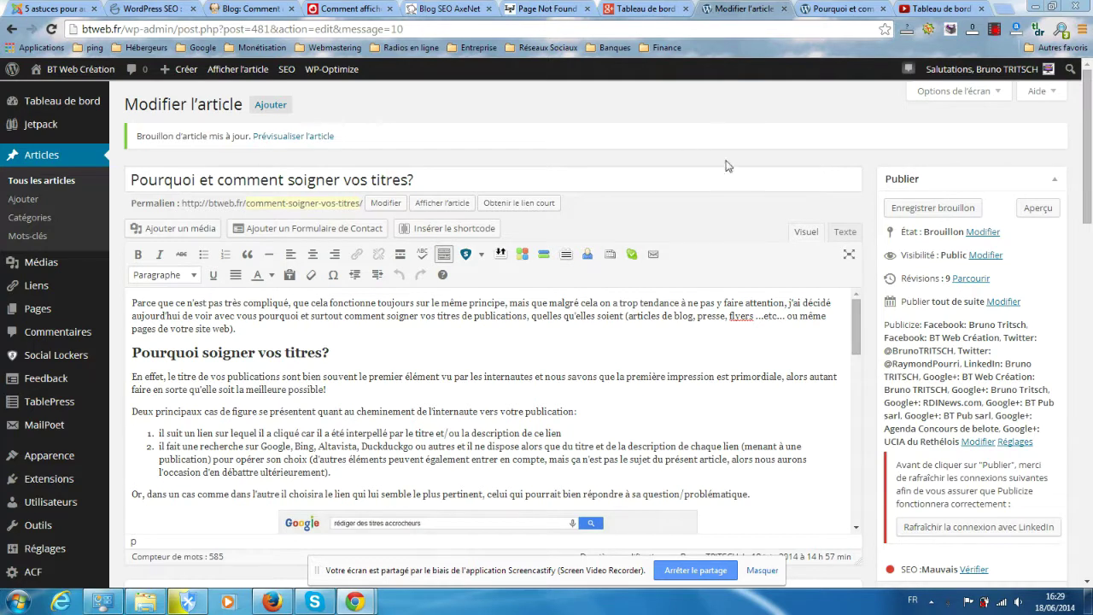
Look over the article's edit page and check which boxes are enabled in its screen display options
{"action": "mouse_move", "coordinate": [1089, 101]}
{"action": "left_mouse_down"}
{"action": "mouse_move", "coordinate": [1091, 155]}
{"action": "mouse_move", "coordinate": [1091, 111]}
{"action": "left_mouse_up"}
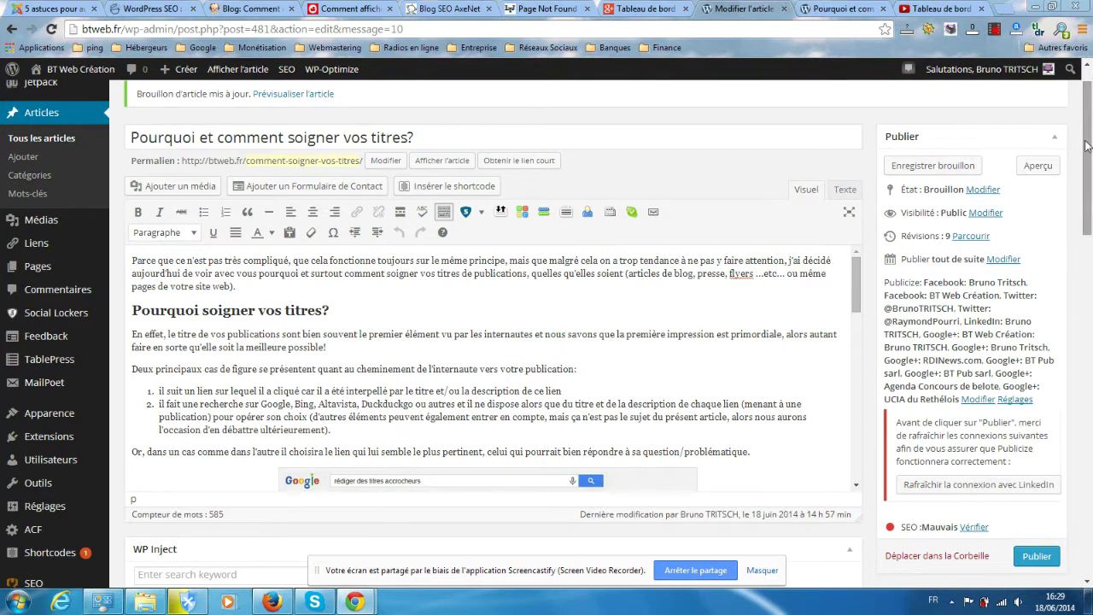
{"action": "mouse_move", "coordinate": [1086, 162]}
{"action": "left_mouse_down"}
{"action": "mouse_move", "coordinate": [1089, 190]}
{"action": "mouse_move", "coordinate": [1089, 180]}
{"action": "left_mouse_up"}
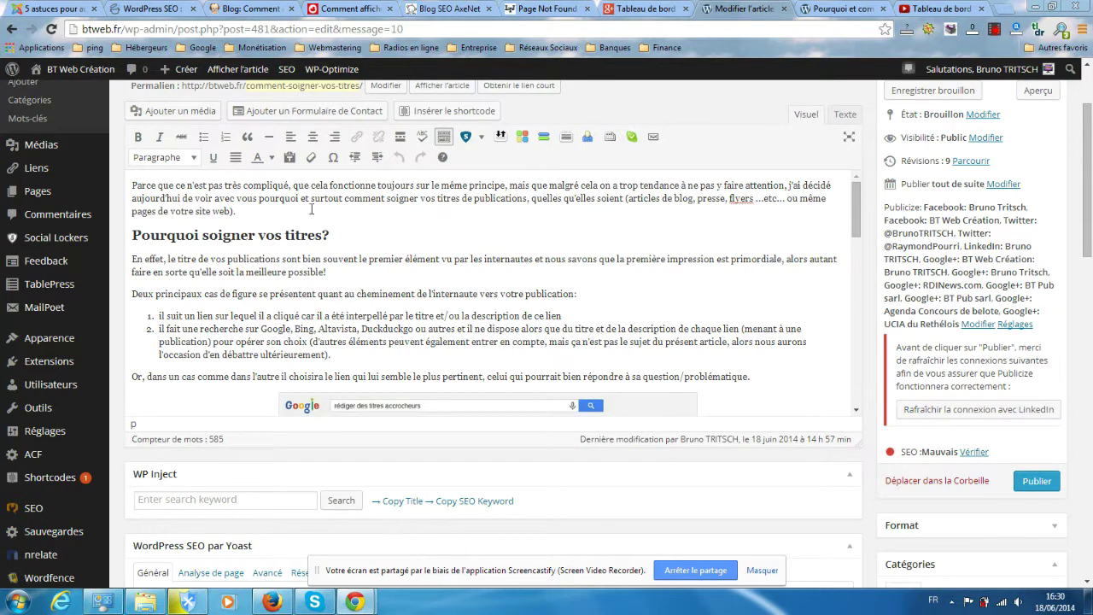
{"action": "scroll", "coordinate": [480, 283], "scroll_direction": "up", "scroll_amount": 3}
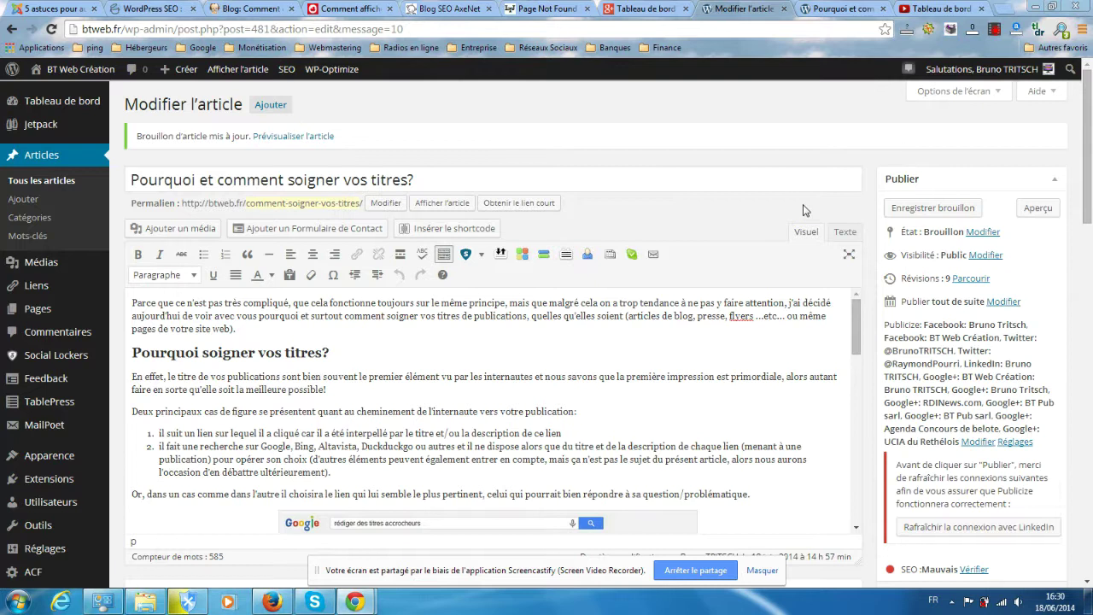
{"action": "left_click_drag", "start_coordinate": [1086, 155], "coordinate": [1090, 265]}
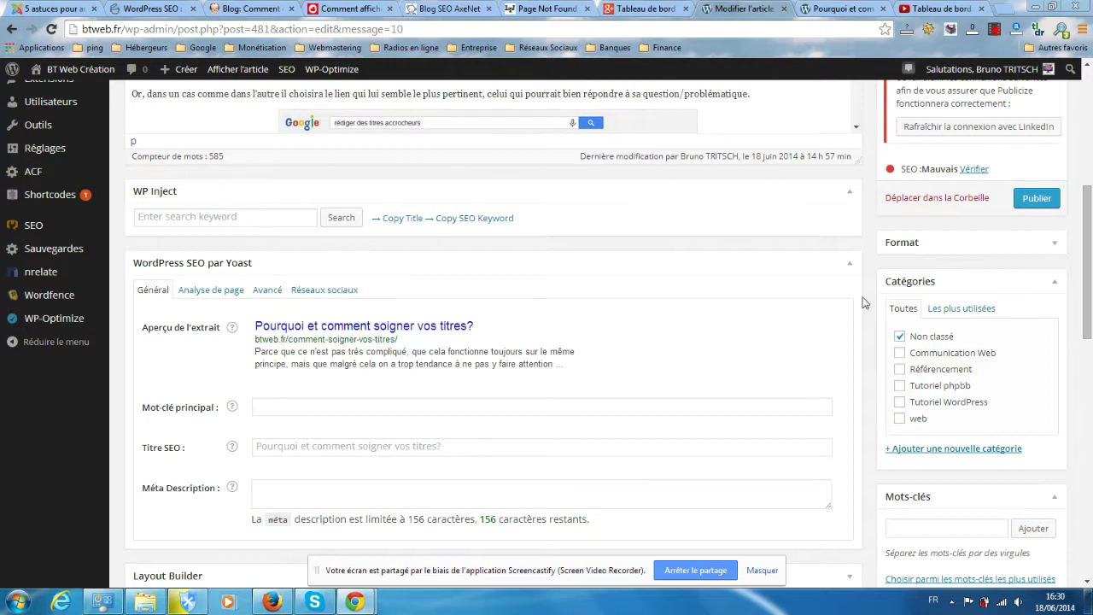
{"action": "left_click_drag", "start_coordinate": [1087, 264], "coordinate": [1091, 126]}
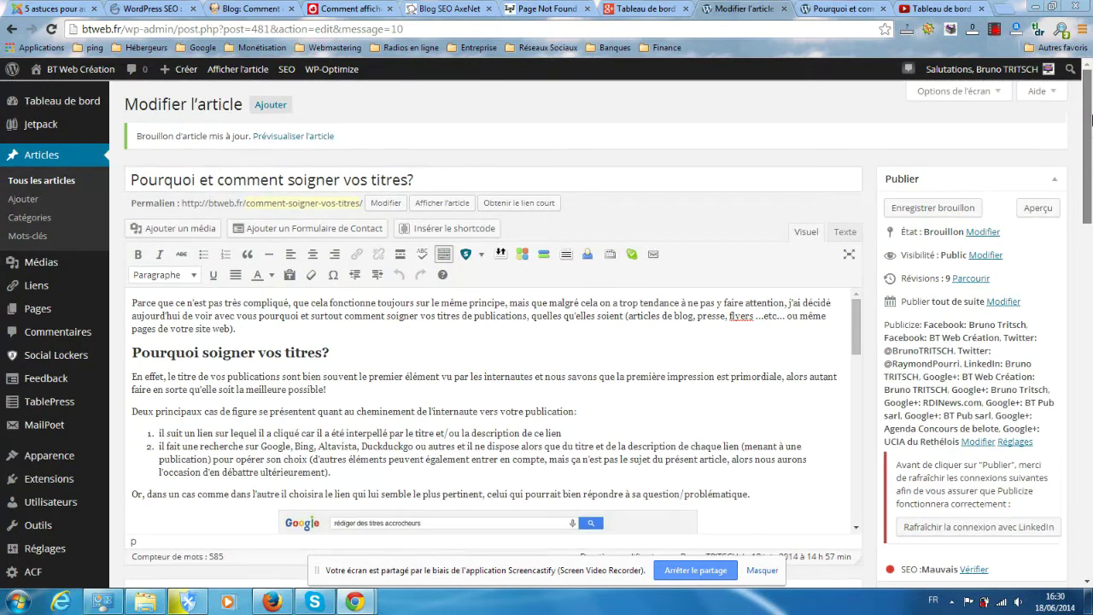
{"action": "left_click", "coordinate": [936, 96]}
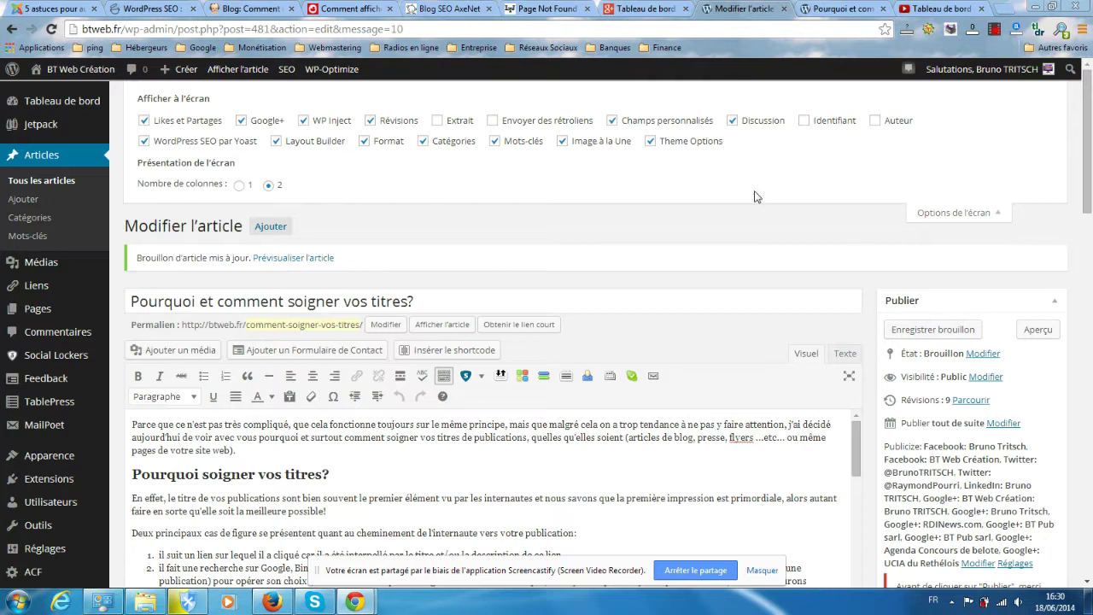
{"action": "left_click", "coordinate": [949, 213]}
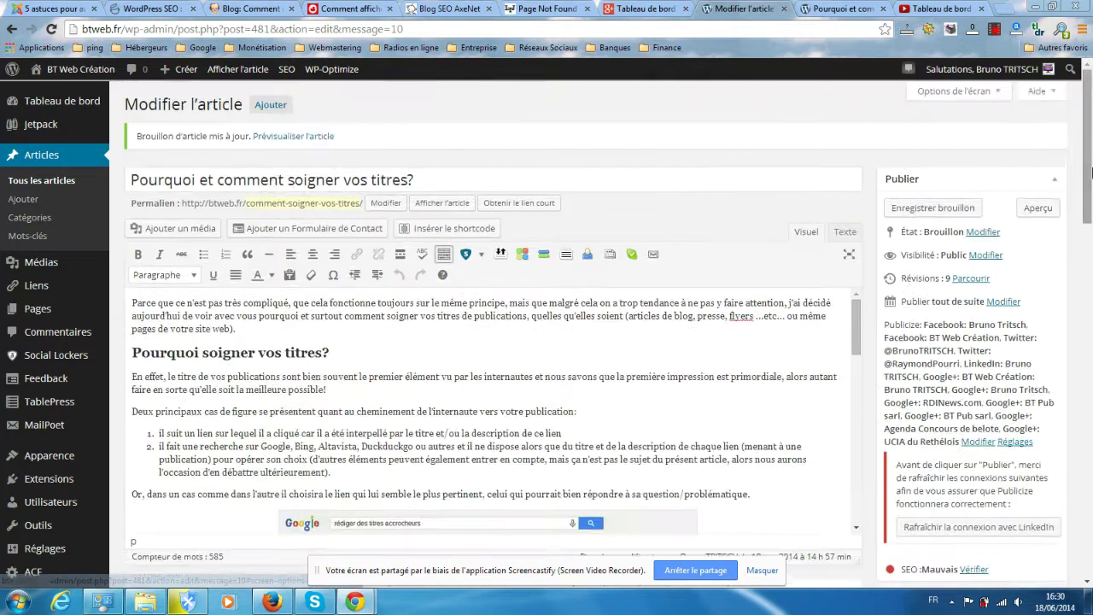
Collapse the WP Inject box above the WordPress SEO par Yoast section
{"action": "scroll", "coordinate": [1091, 173], "scroll_direction": "down", "scroll_amount": 4}
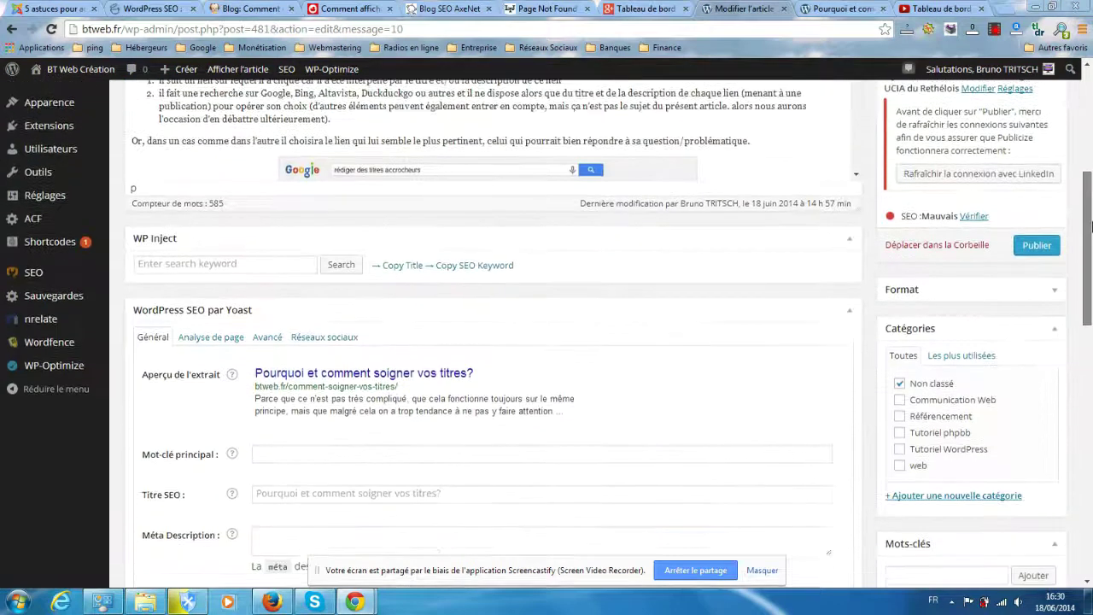
{"action": "scroll", "coordinate": [1091, 224], "scroll_direction": "down", "scroll_amount": 1}
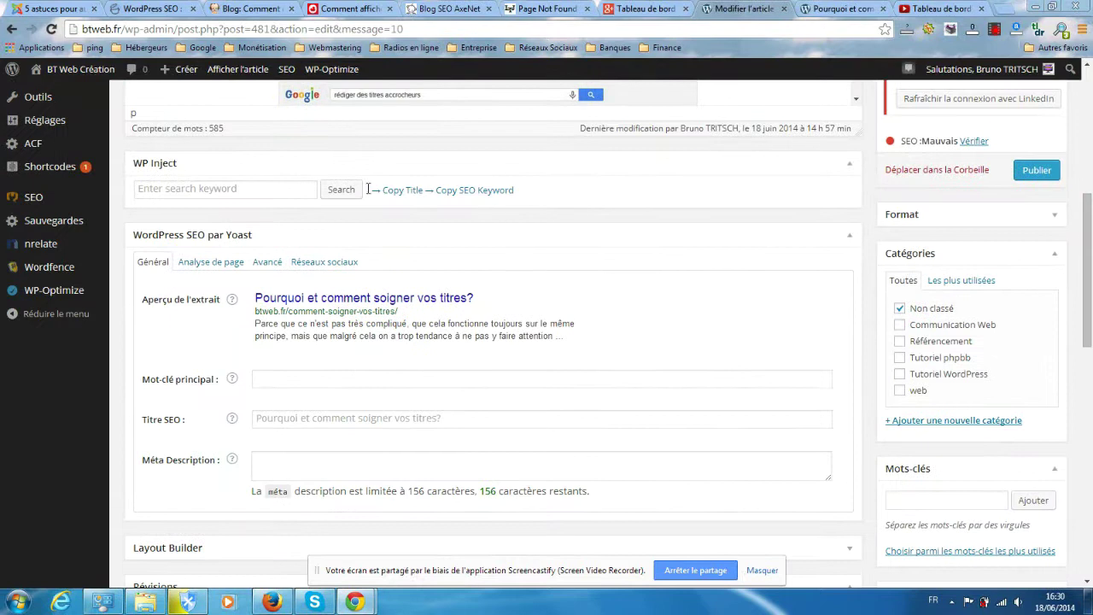
{"action": "left_click", "coordinate": [850, 164]}
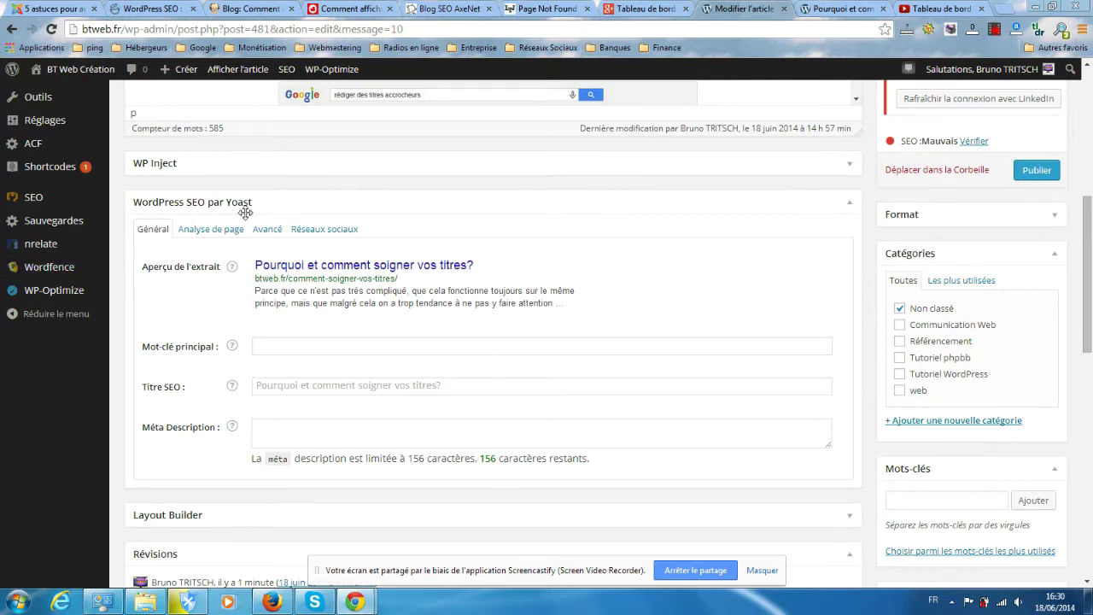
{"action": "scroll", "coordinate": [76, 267], "scroll_direction": "down", "scroll_amount": 1}
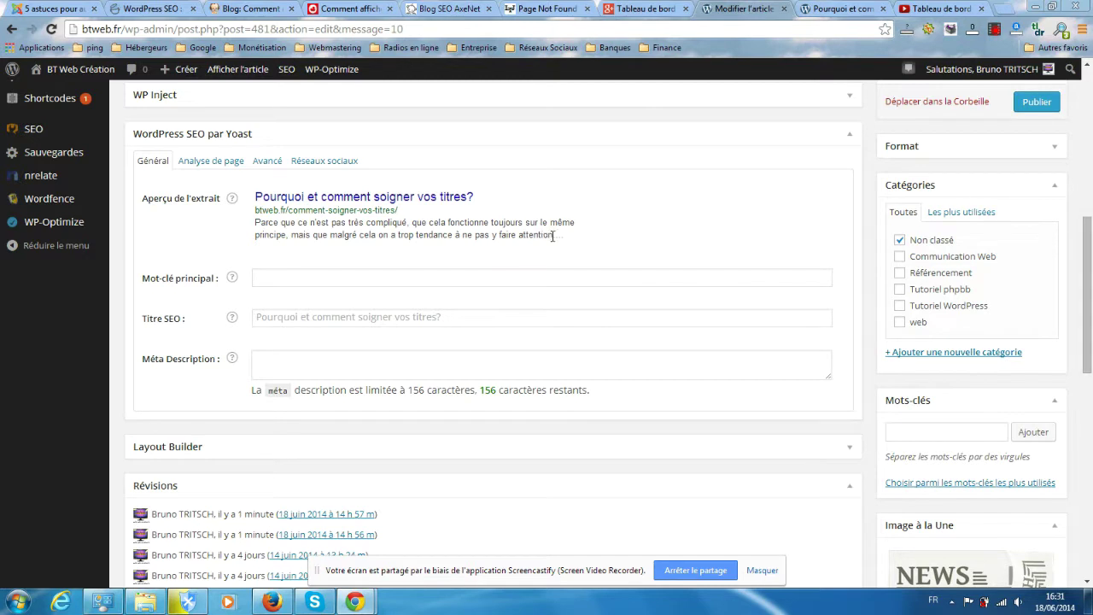
{"action": "scroll", "coordinate": [1087, 246], "scroll_direction": "up", "scroll_amount": 1}
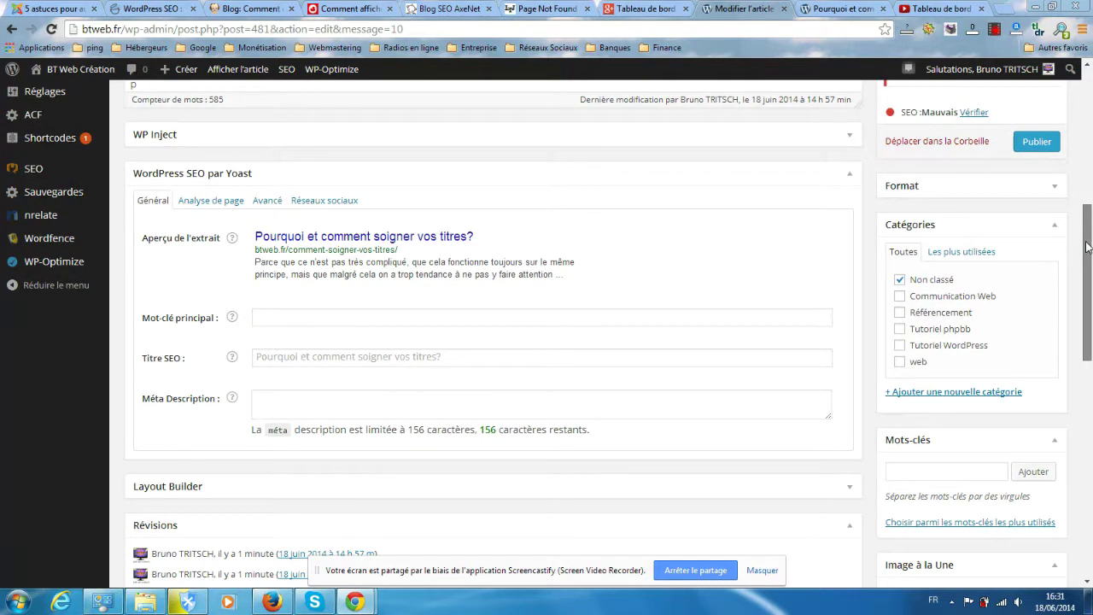
{"action": "scroll", "coordinate": [1086, 247], "scroll_direction": "down", "scroll_amount": 1}
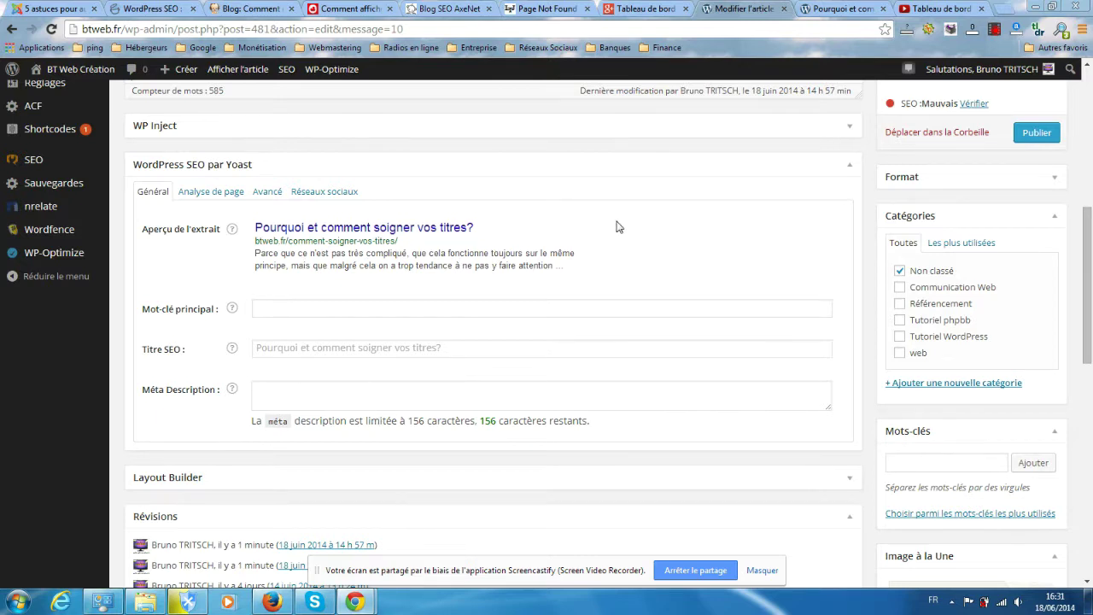
Search Google in a new browser tab for "création de sites internet Ardennes" and examine the titles and descriptions of the organic results
{"action": "left_click", "coordinate": [992, 9]}
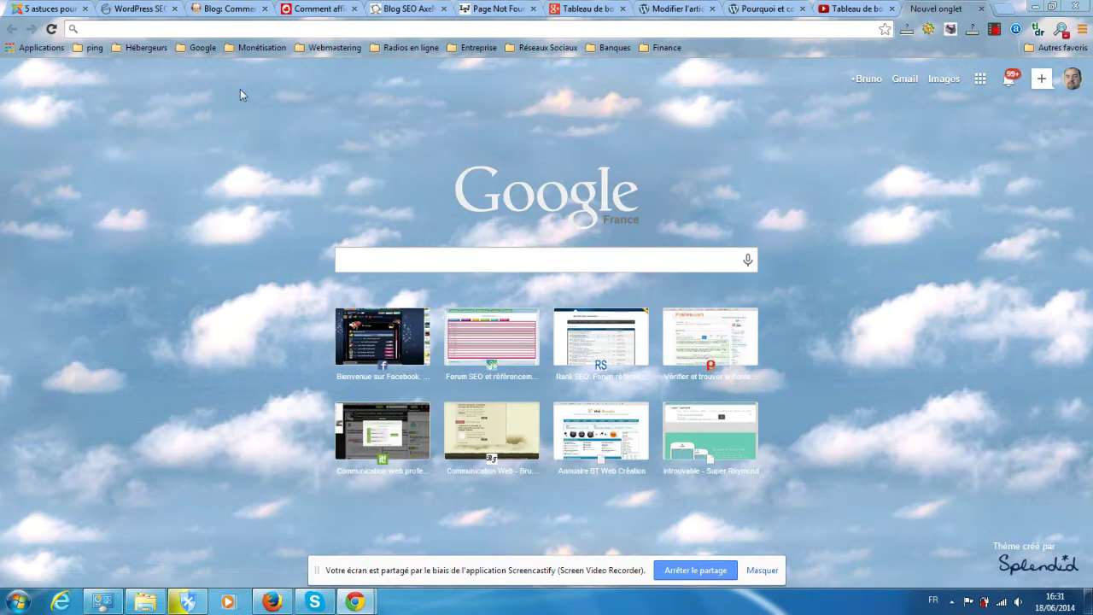
{"action": "left_click", "coordinate": [411, 255]}
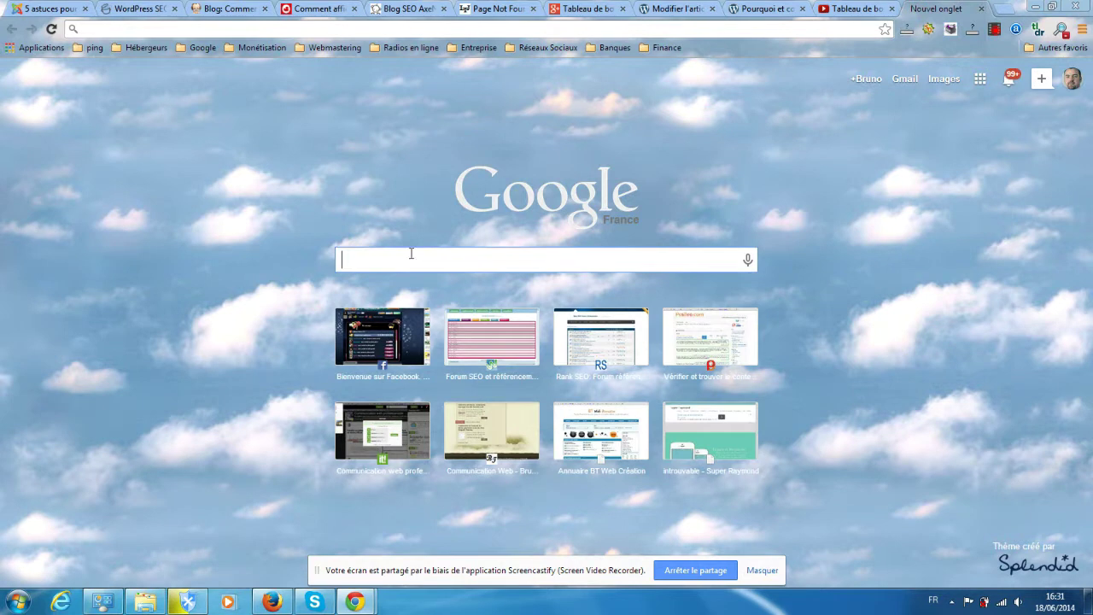
{"action": "type", "text": "créati"}
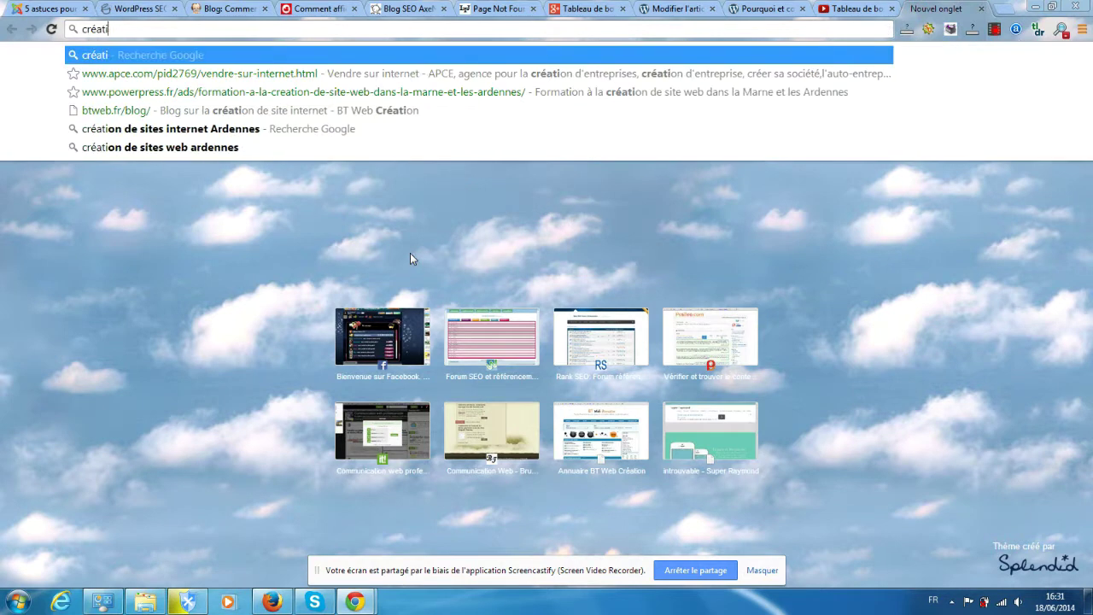
{"action": "type", "text": "on de site"}
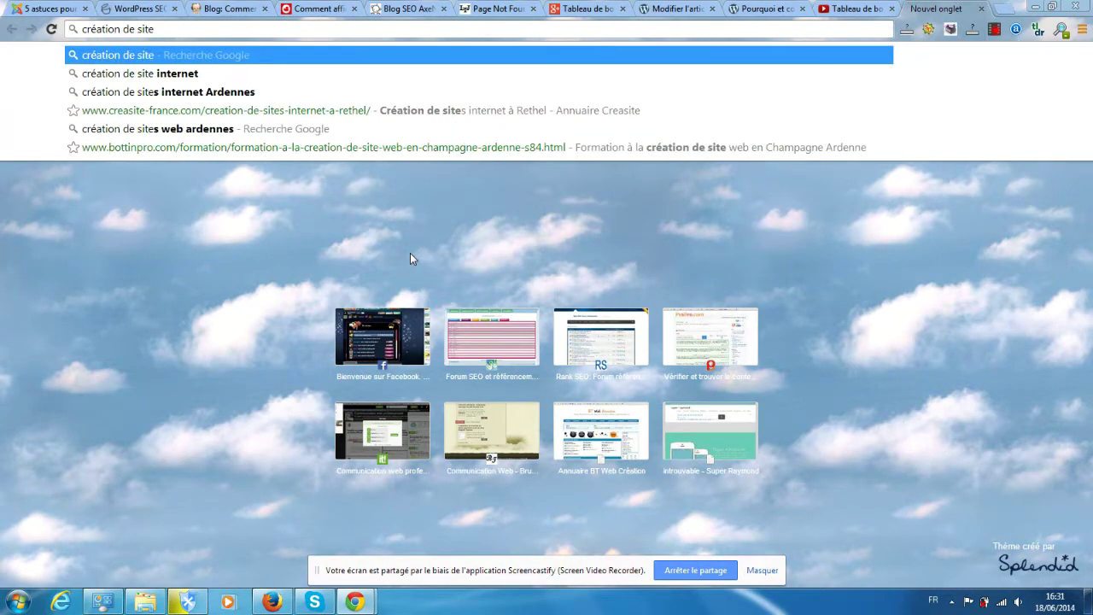
{"action": "left_click", "coordinate": [168, 93]}
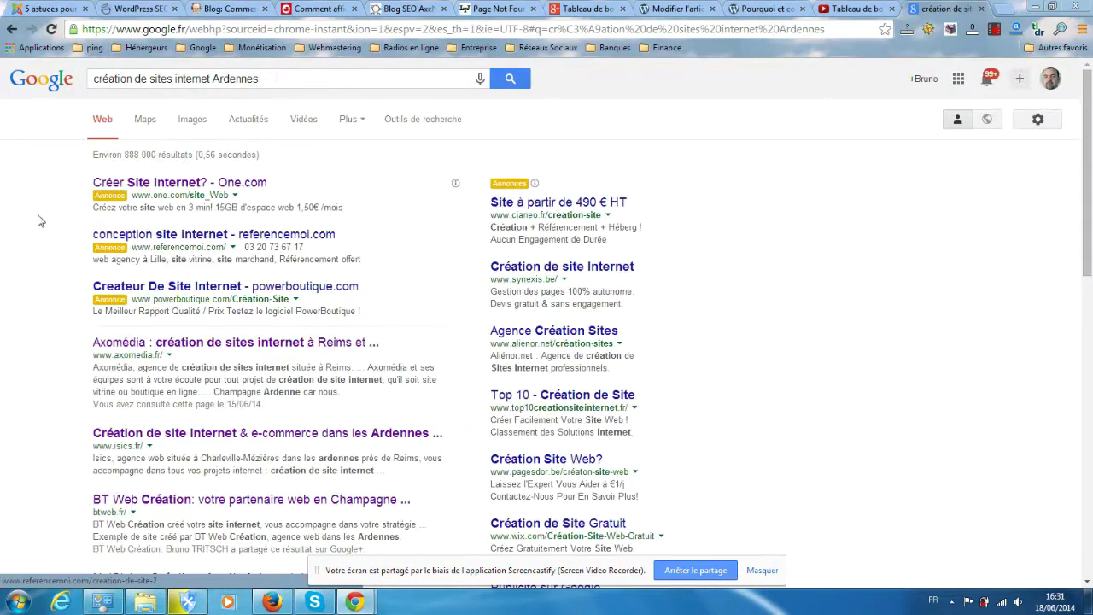
{"action": "scroll", "coordinate": [3, 276], "scroll_direction": "down", "scroll_amount": 2}
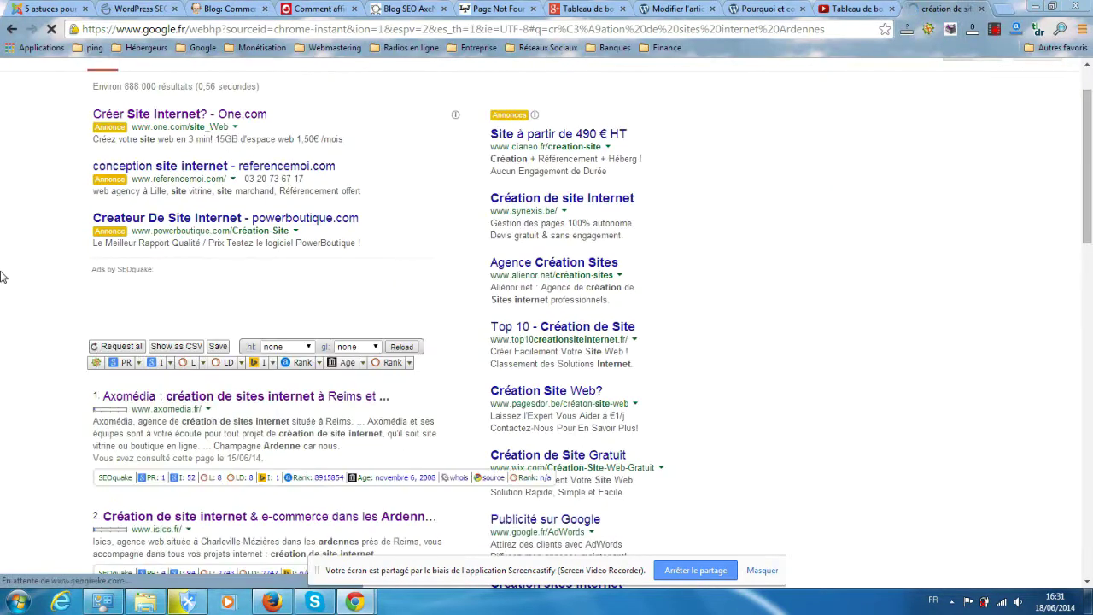
{"action": "scroll", "coordinate": [3, 274], "scroll_direction": "down", "scroll_amount": 2}
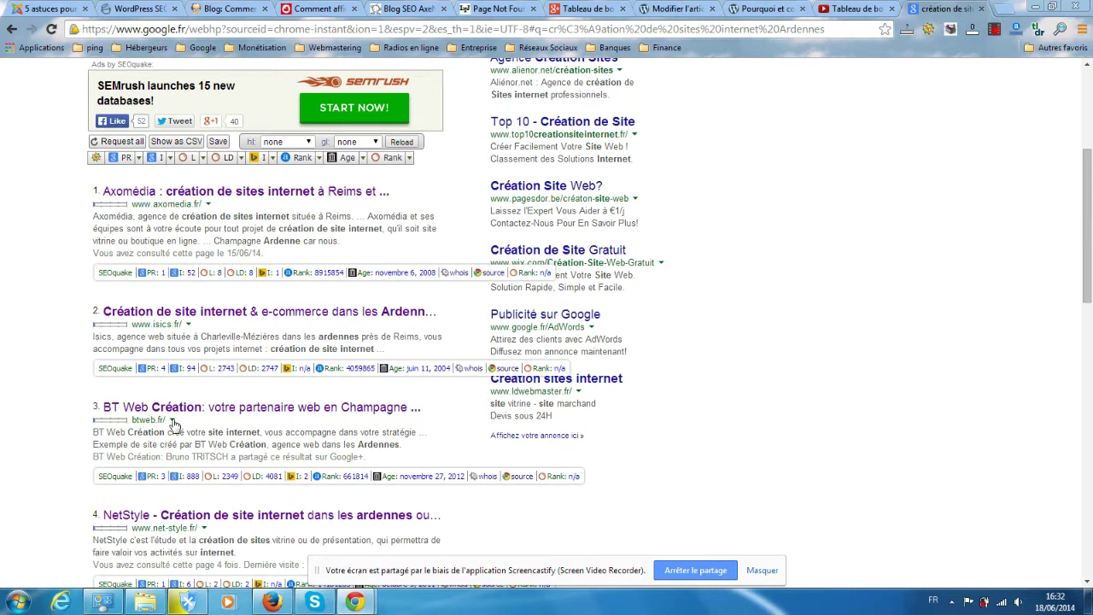
Glance at the article preview, then compare the article's title in the editor with the Yoast snippet preview
{"action": "left_click", "coordinate": [764, 8]}
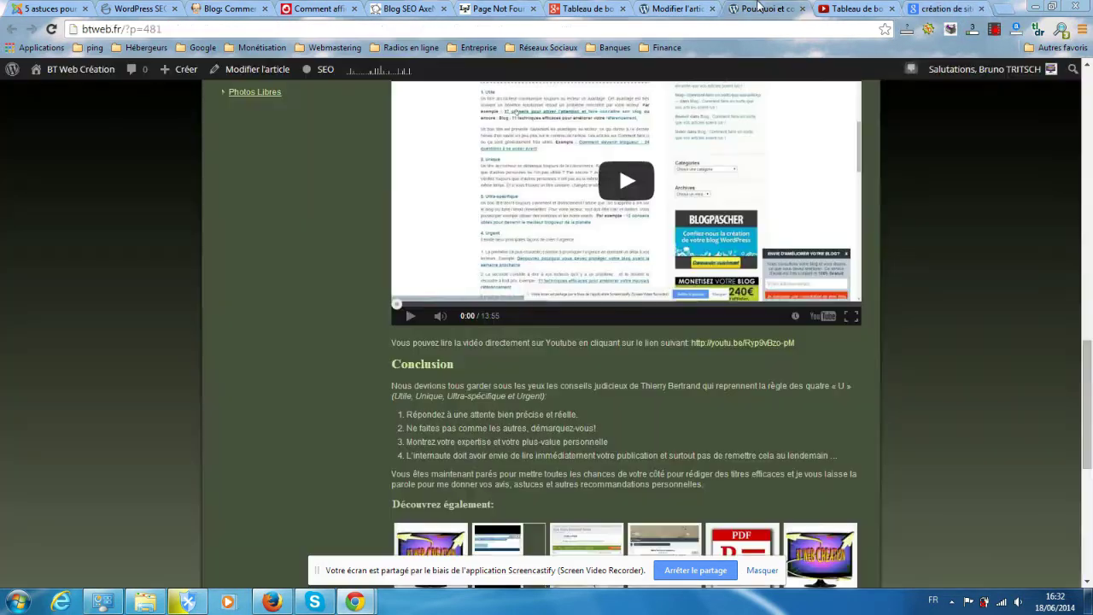
{"action": "left_click", "coordinate": [677, 8]}
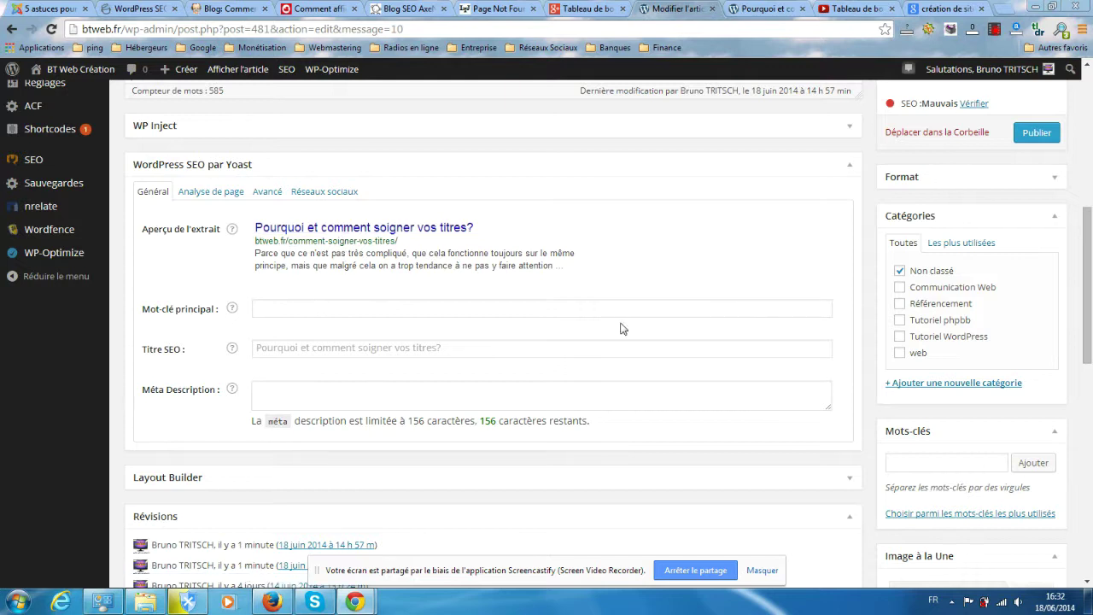
{"action": "left_click_drag", "start_coordinate": [1084, 278], "coordinate": [1083, 123]}
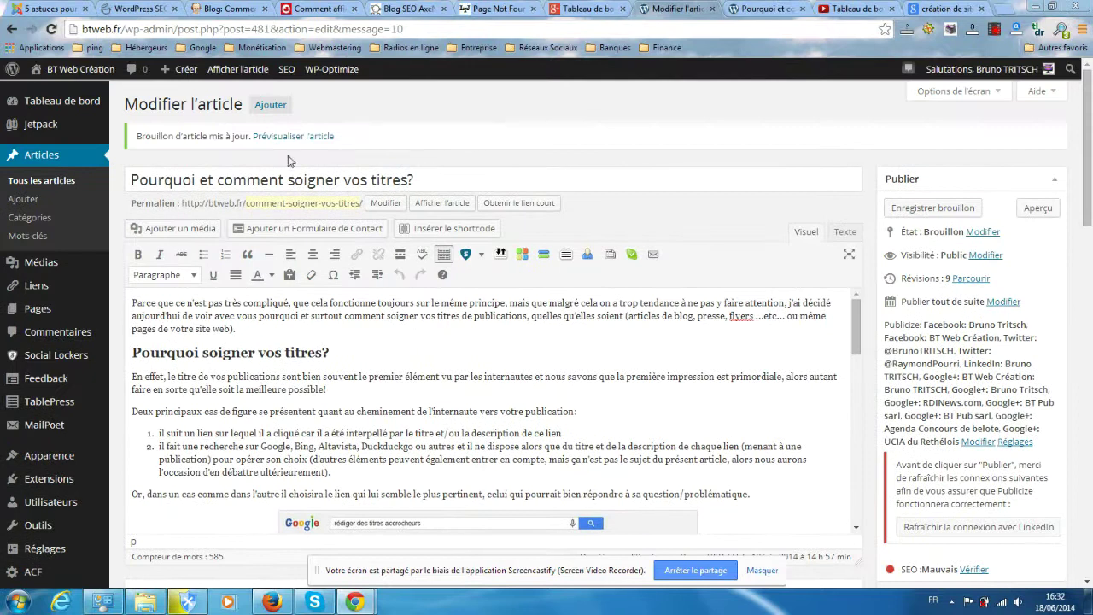
{"action": "left_click_drag", "start_coordinate": [1087, 121], "coordinate": [1090, 271]}
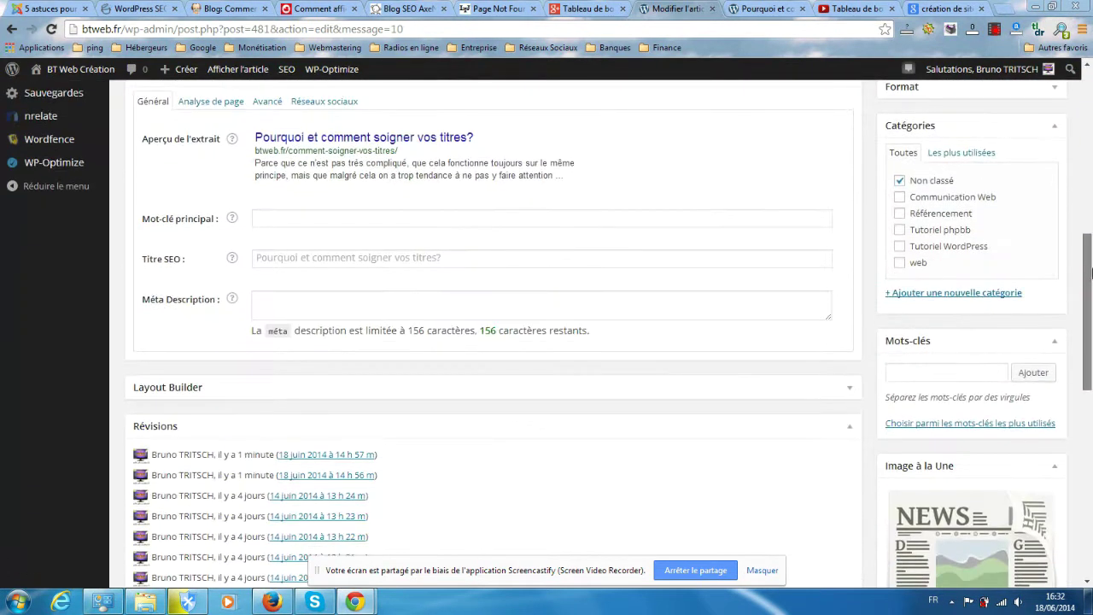
{"action": "left_click_drag", "start_coordinate": [1091, 272], "coordinate": [1090, 265]}
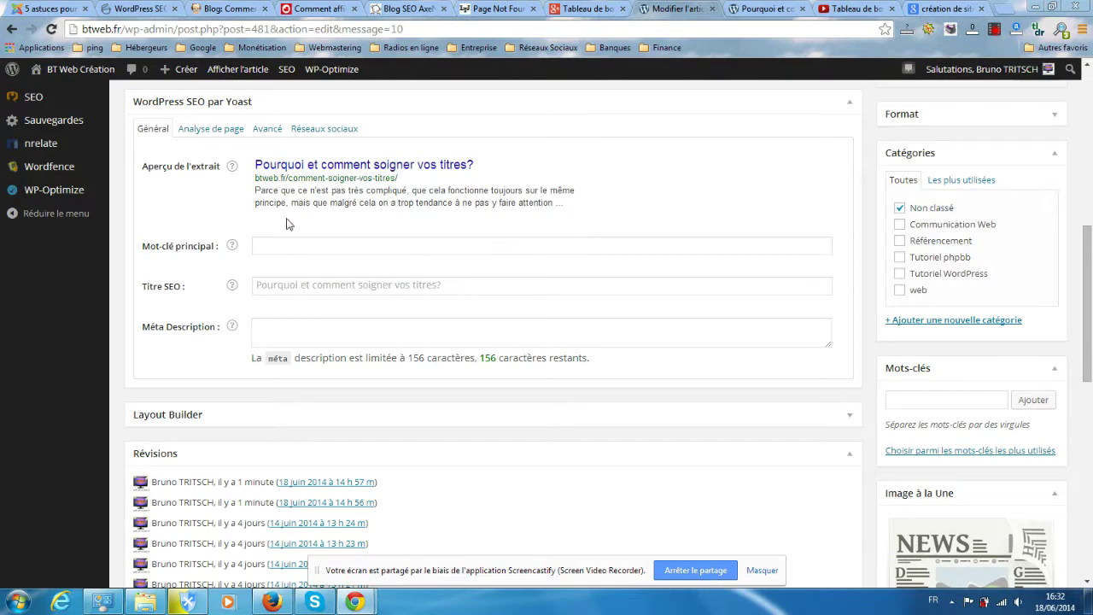
Enter "Pourquoi remplir les champs de YOAST?" as the article's SEO title in the Yoast section
{"action": "left_click", "coordinate": [303, 289]}
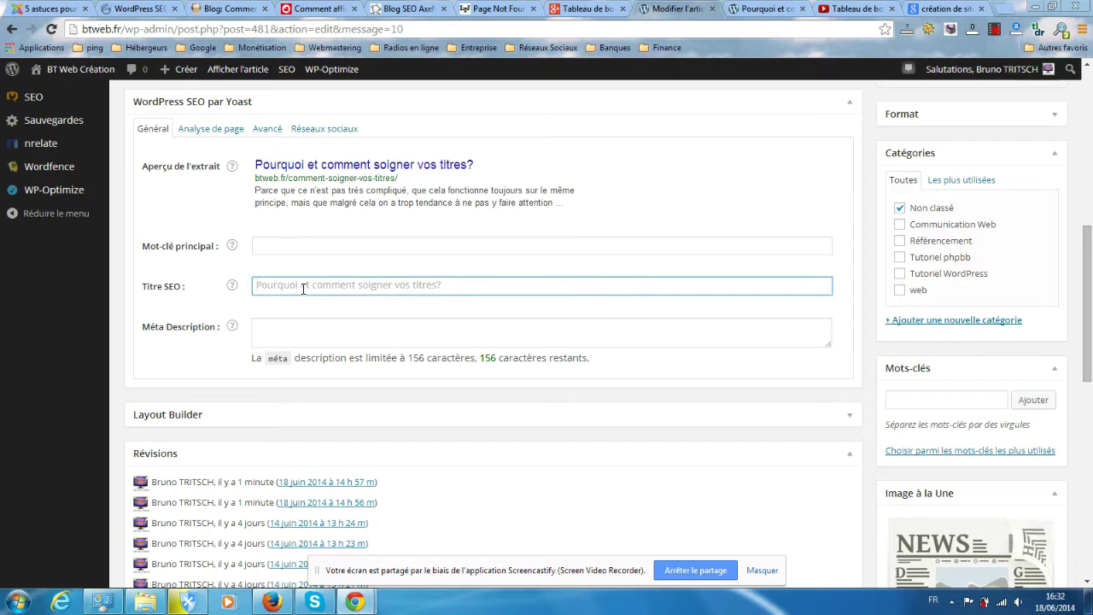
{"action": "type", "text": "Pour"}
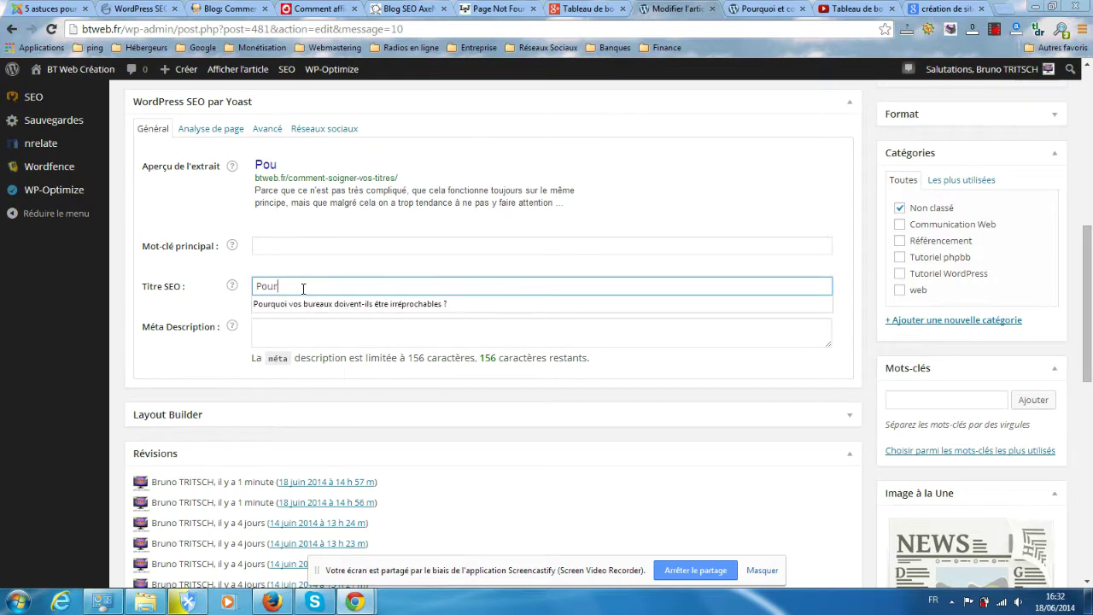
{"action": "type", "text": "quoi remplir les cha"}
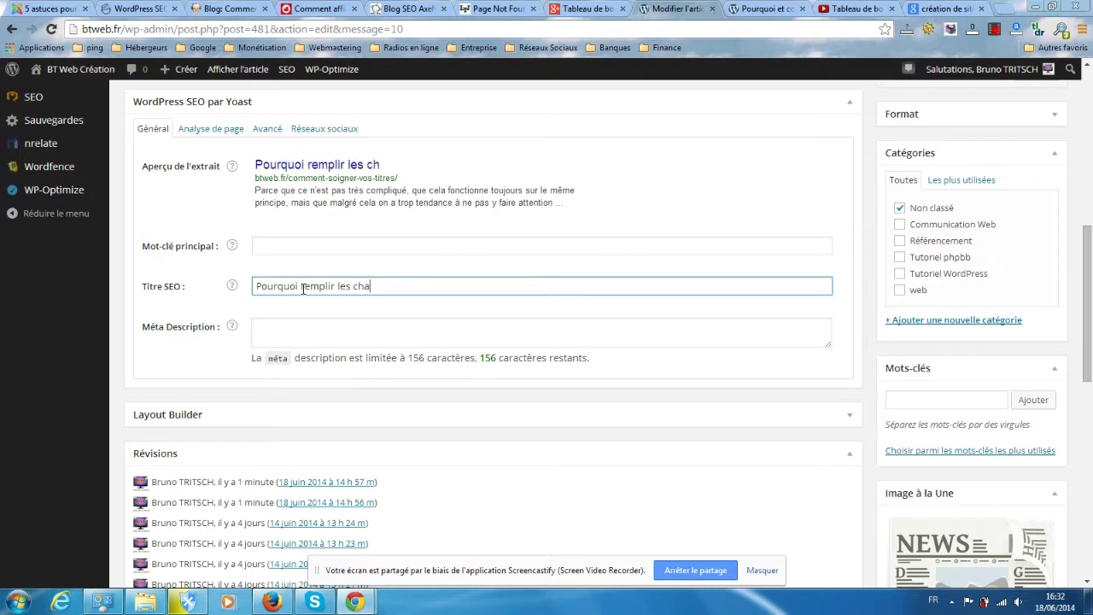
{"action": "type", "text": "mps de YOAST"}
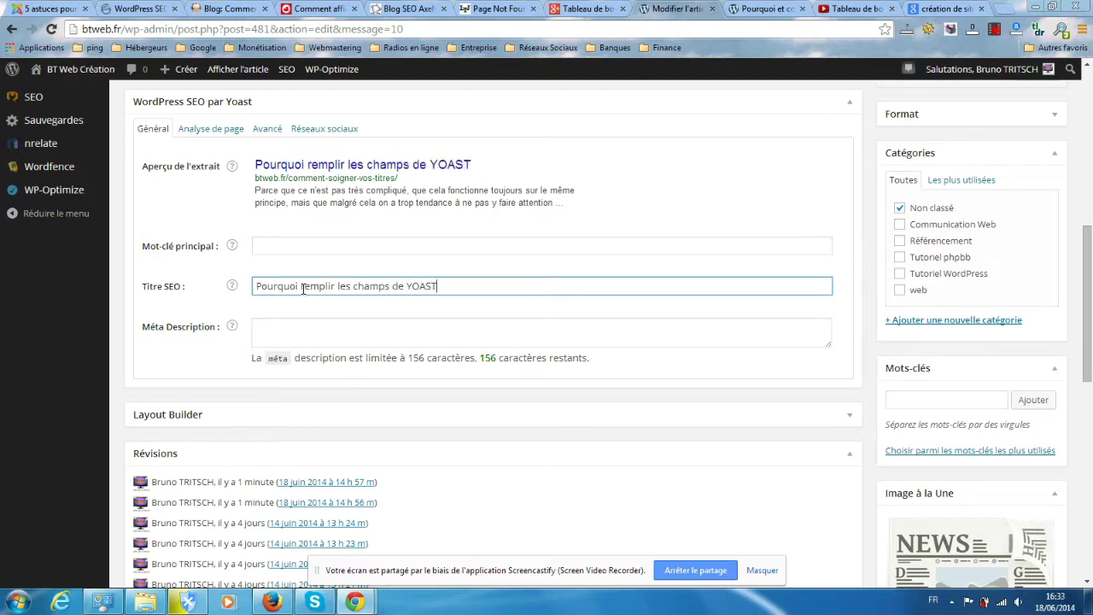
{"action": "type", "text": "?"}
Clear the custom SEO title from the Yoast section
{"action": "left_click", "coordinate": [316, 330]}
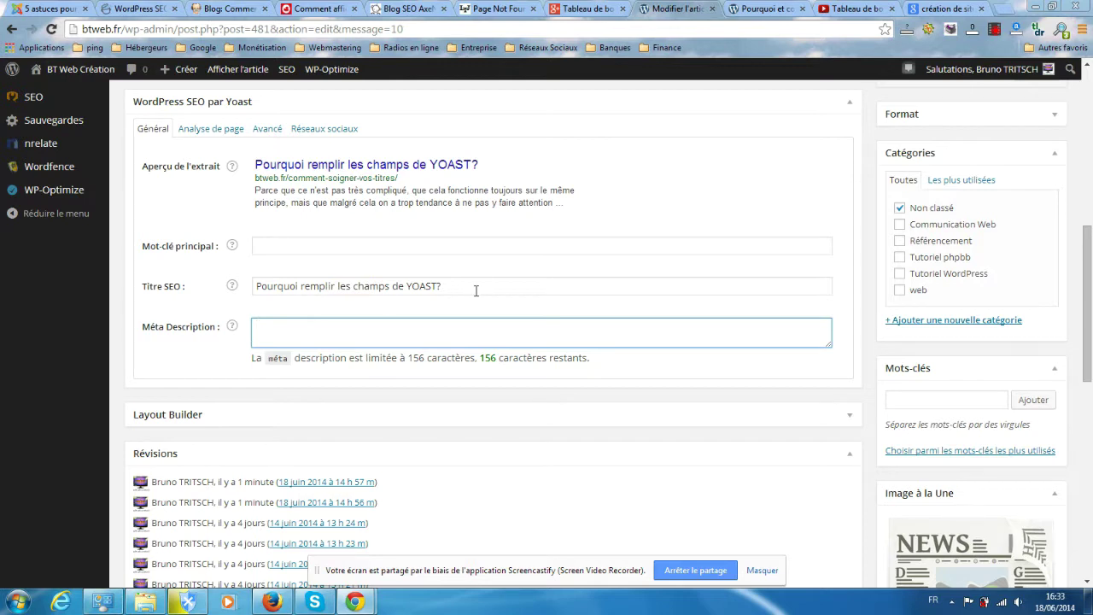
{"action": "left_click_drag", "start_coordinate": [481, 286], "coordinate": [250, 290]}
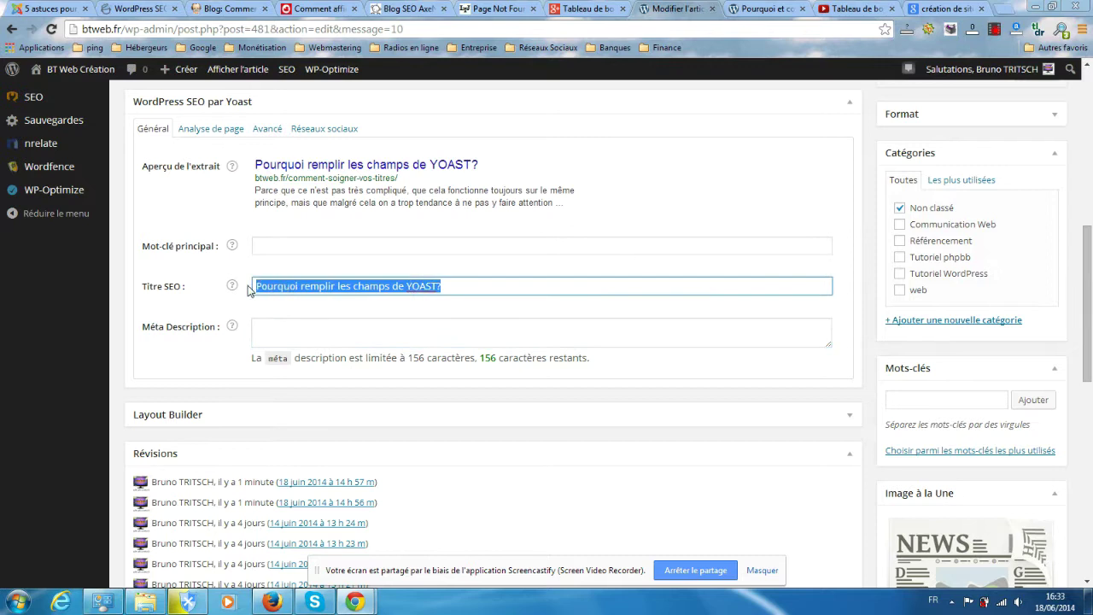
{"action": "key", "text": "BackSpace"}
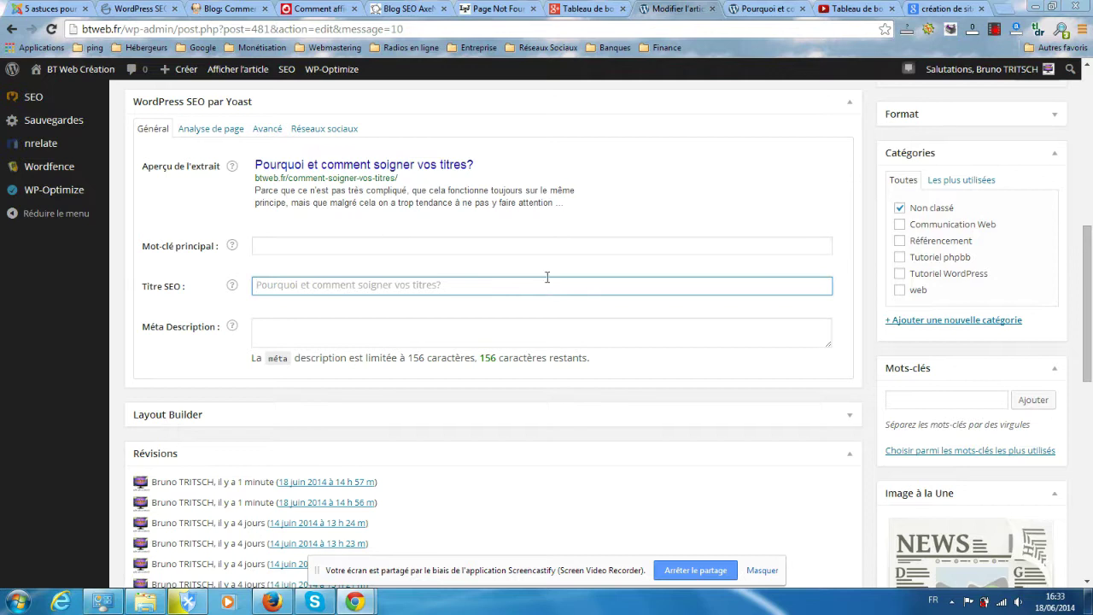
Set the article's main keyword to "titres" in the Yoast section
{"action": "scroll", "coordinate": [834, 200], "scroll_direction": "up", "scroll_amount": 3}
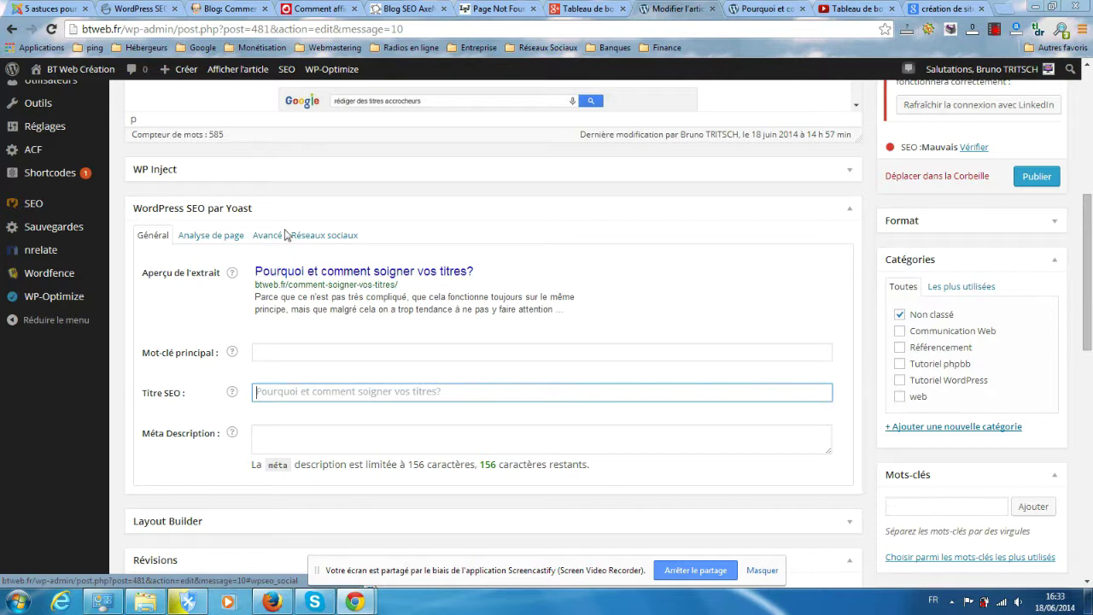
{"action": "left_click", "coordinate": [291, 346]}
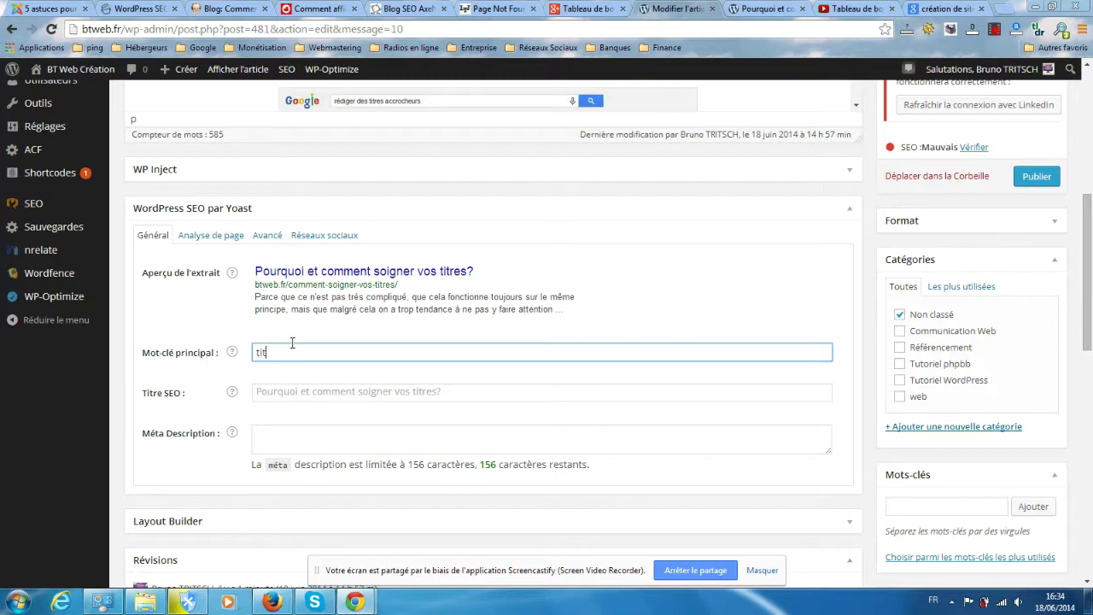
{"action": "type", "text": "s"}
{"action": "key", "text": "Tab"}
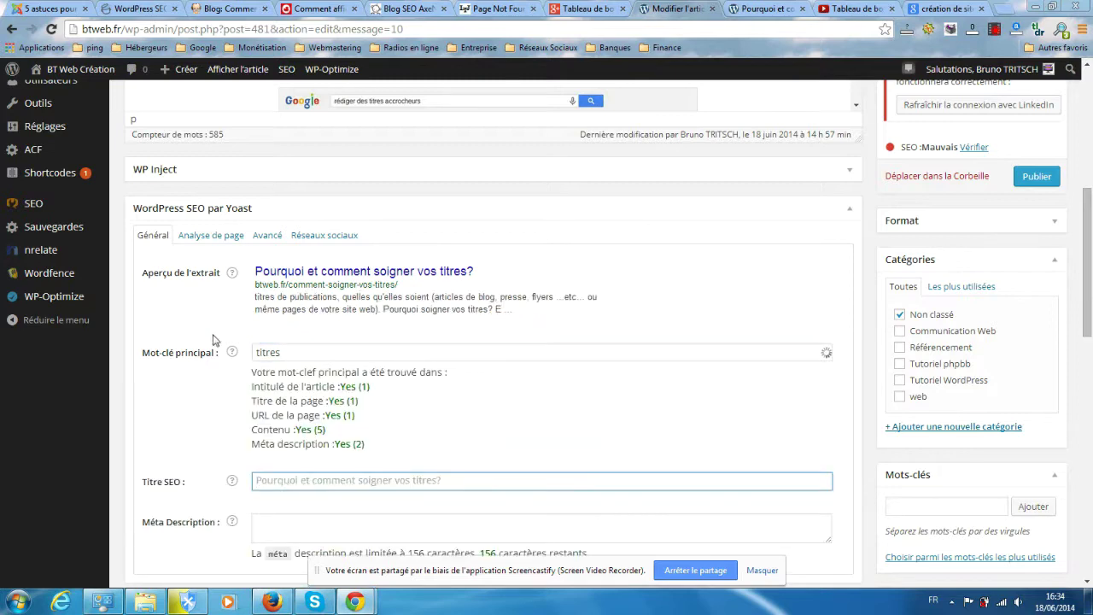
Compare Yoast's main-keyword check with the article's title, permalink and content
{"action": "scroll", "coordinate": [200, 348], "scroll_direction": "down", "scroll_amount": 1}
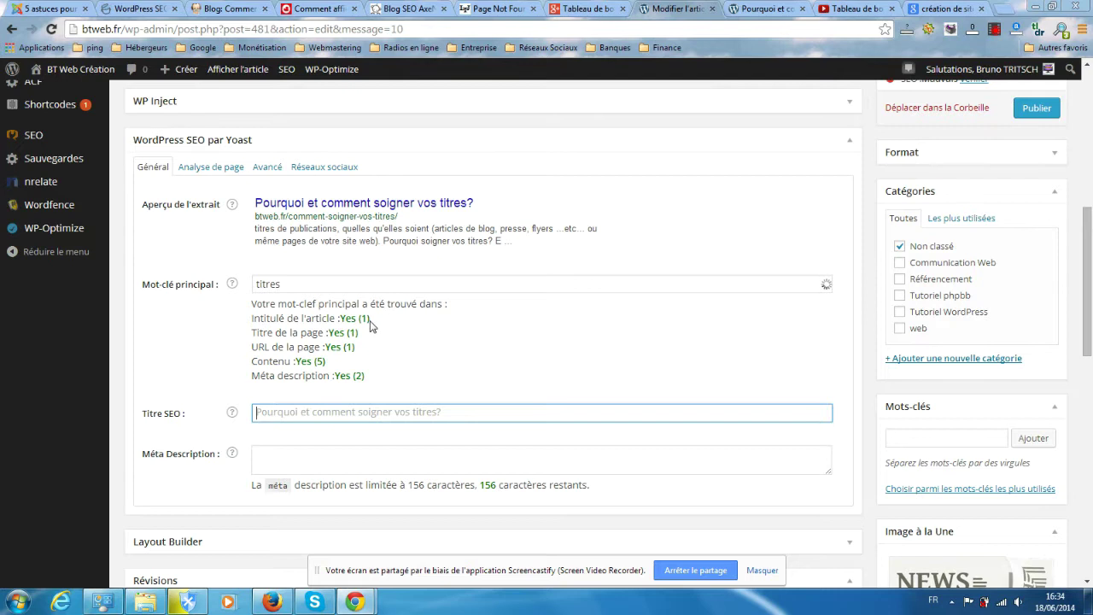
{"action": "scroll", "coordinate": [186, 335], "scroll_direction": "up", "scroll_amount": 10}
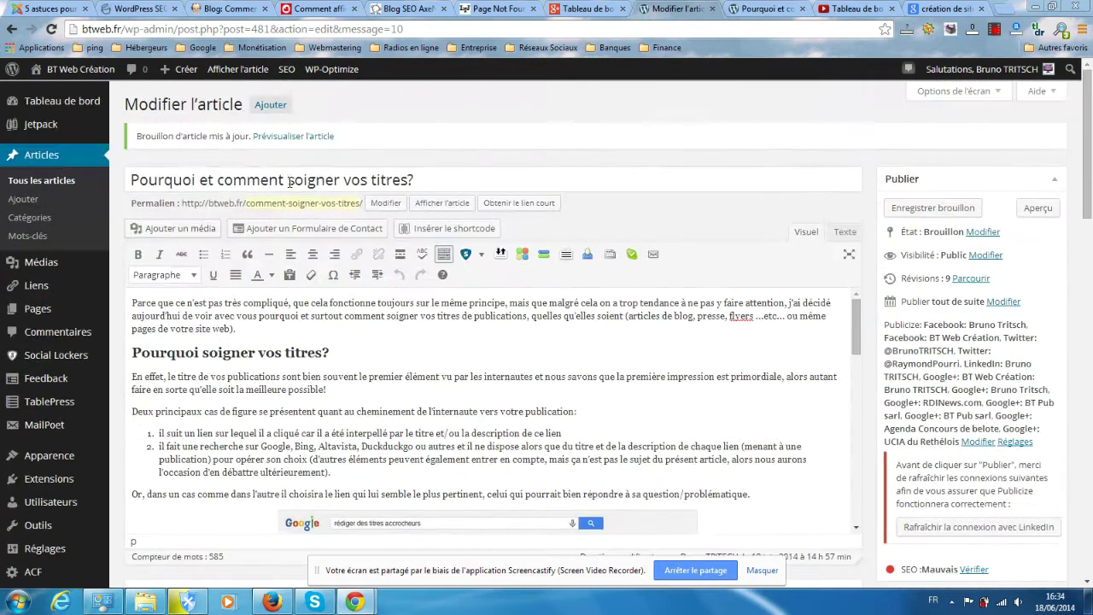
{"action": "scroll", "coordinate": [66, 331], "scroll_direction": "down", "scroll_amount": 1}
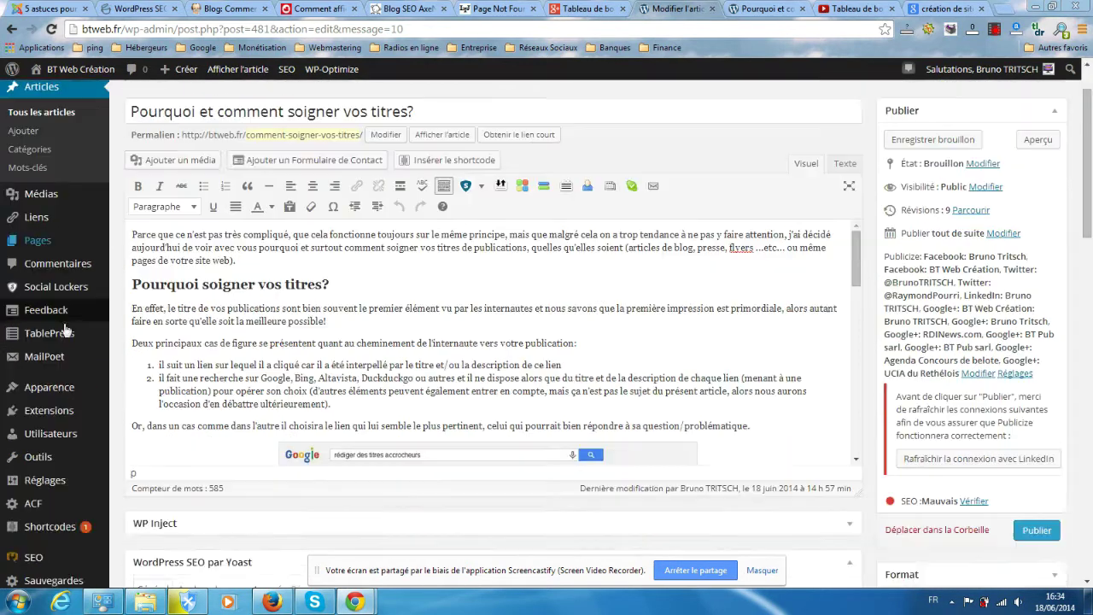
{"action": "scroll", "coordinate": [65, 331], "scroll_direction": "down", "scroll_amount": 6}
{"action": "left_click", "coordinate": [362, 351]}
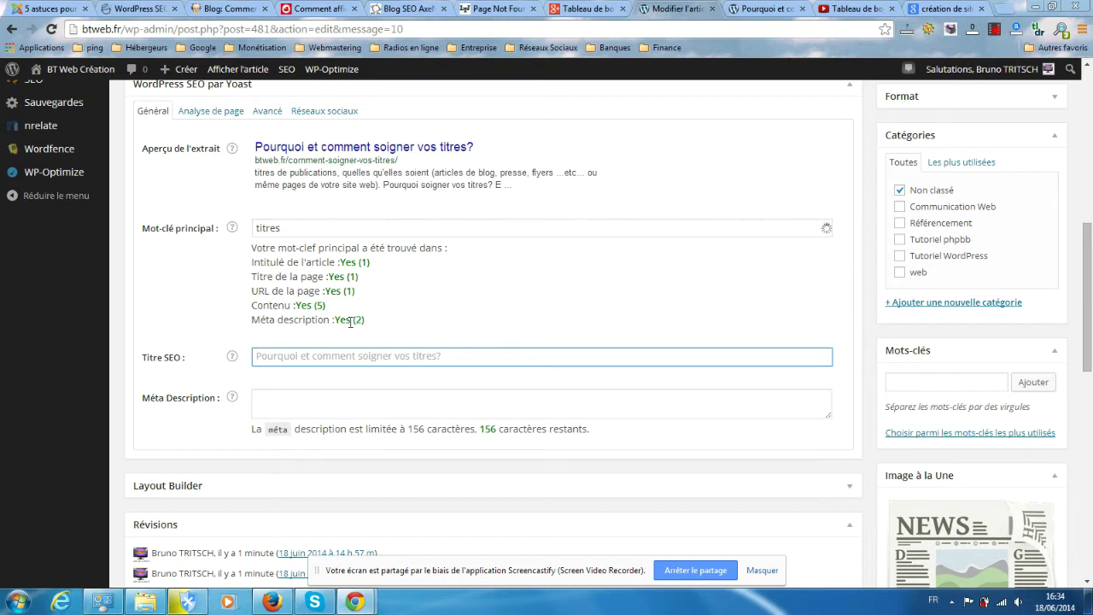
{"action": "scroll", "coordinate": [287, 299], "scroll_direction": "up", "scroll_amount": 1}
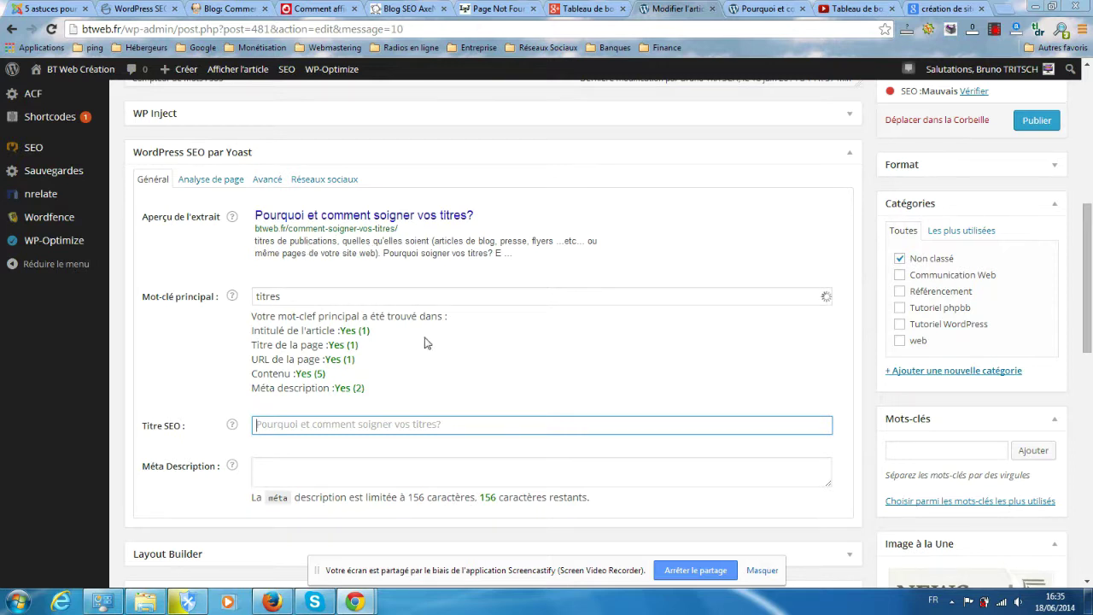
Copy the paragraph beginning "En effet, le titre de vos publications" from the article into the Yoast meta description
{"action": "key", "text": "Tab"}
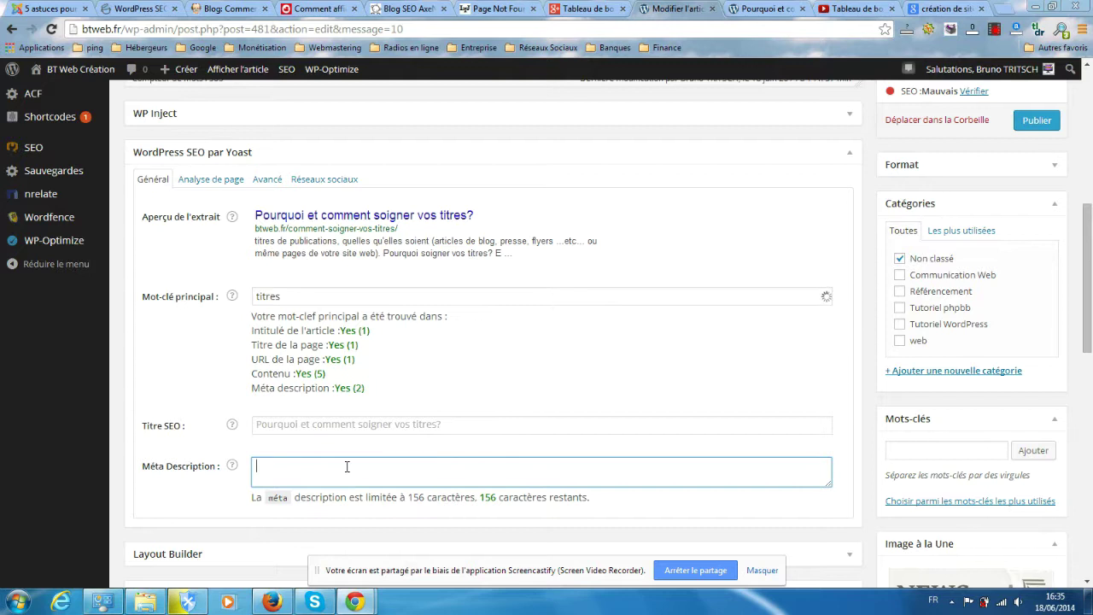
{"action": "left_click_drag", "start_coordinate": [1090, 300], "coordinate": [1077, 168]}
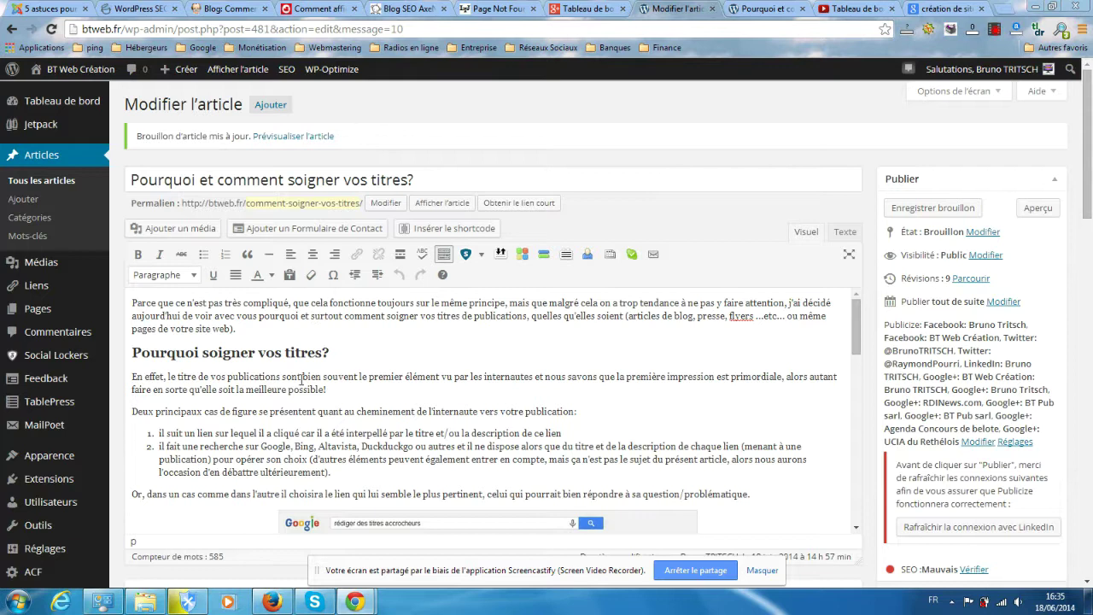
{"action": "left_click_drag", "start_coordinate": [332, 390], "coordinate": [129, 377]}
{"action": "key", "text": "ctrl+c"}
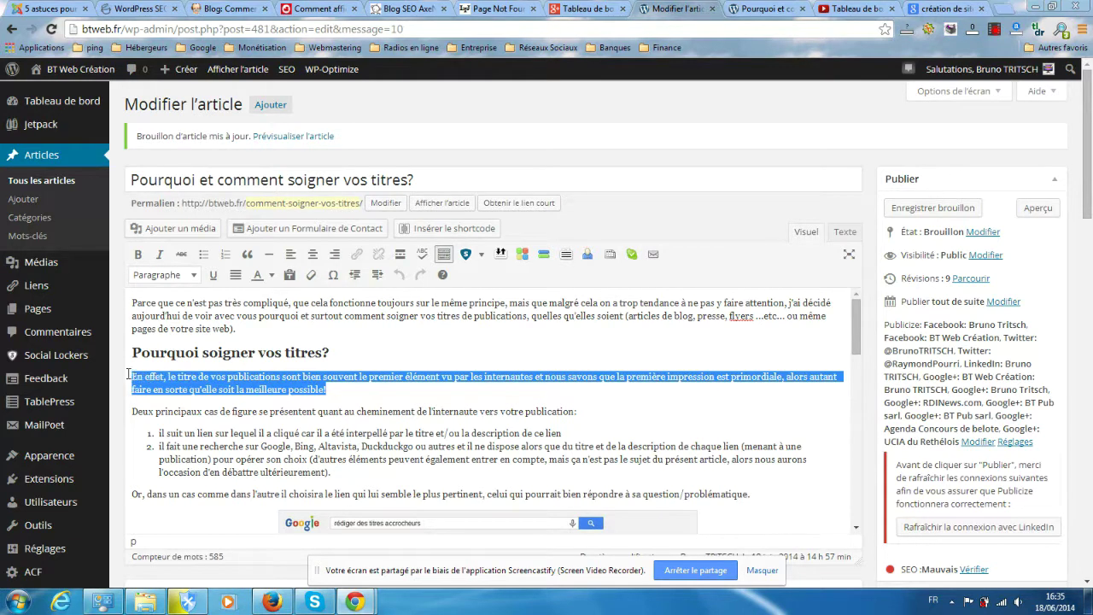
{"action": "right_click", "coordinate": [150, 380]}
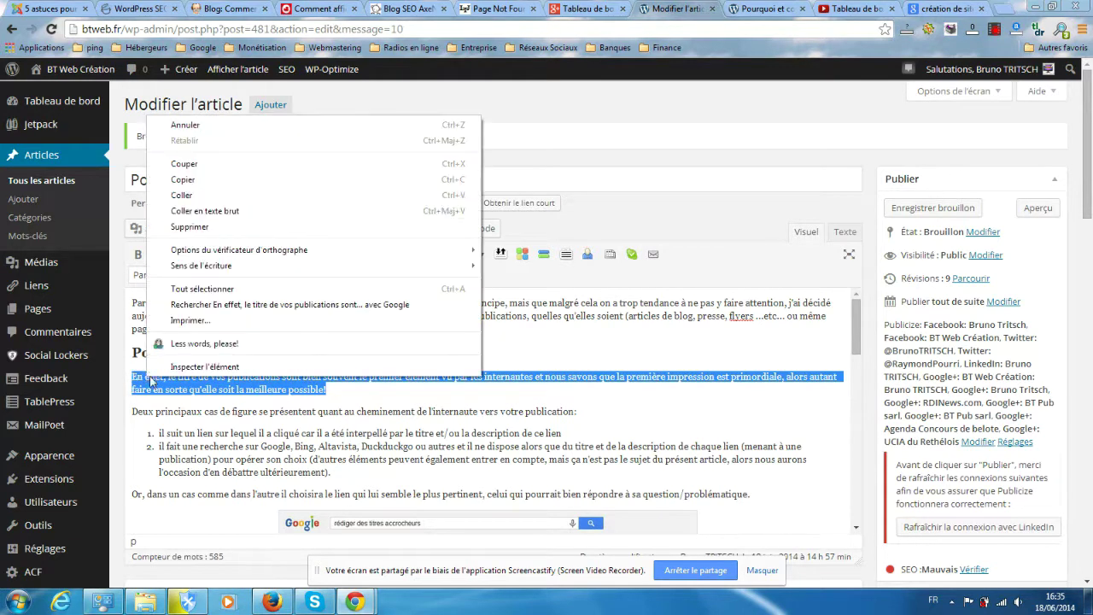
{"action": "left_click", "coordinate": [181, 180]}
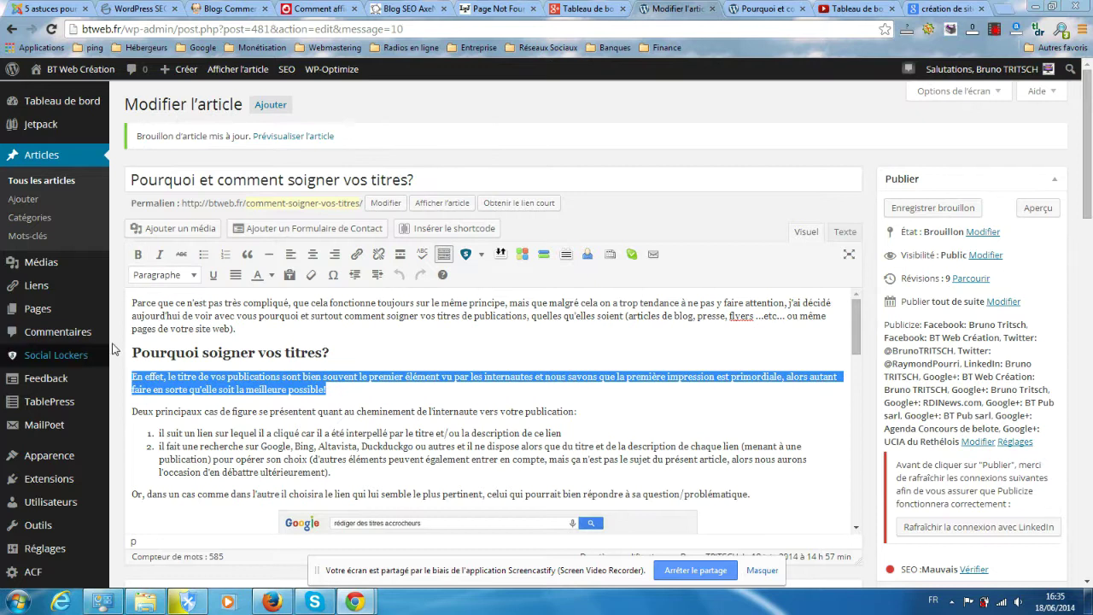
{"action": "left_click_drag", "start_coordinate": [1087, 123], "coordinate": [1088, 298]}
{"action": "right_click", "coordinate": [385, 286]}
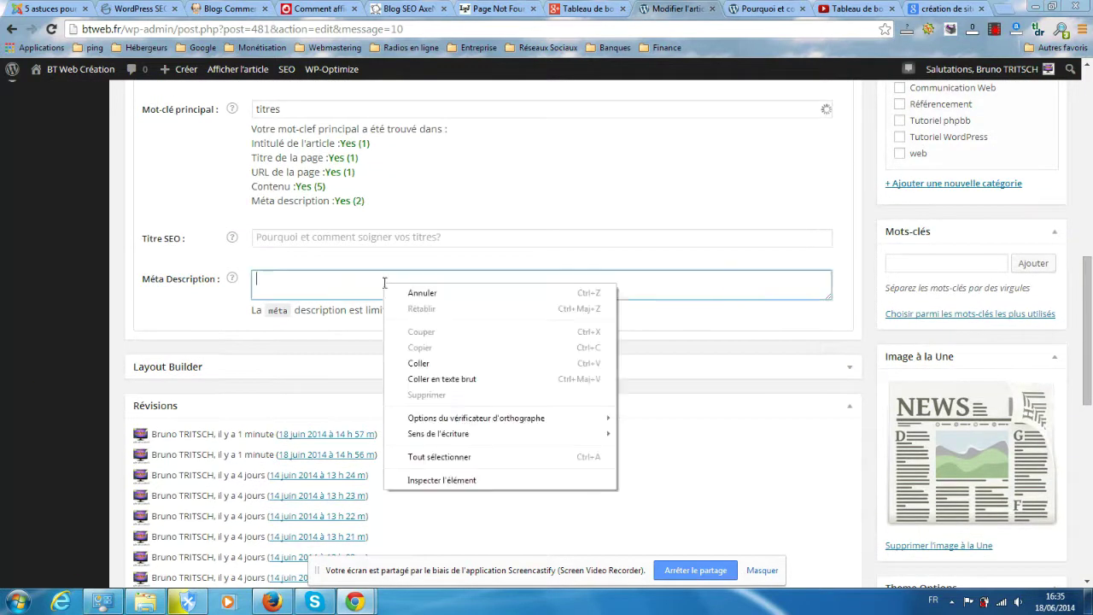
{"action": "left_click", "coordinate": [428, 359]}
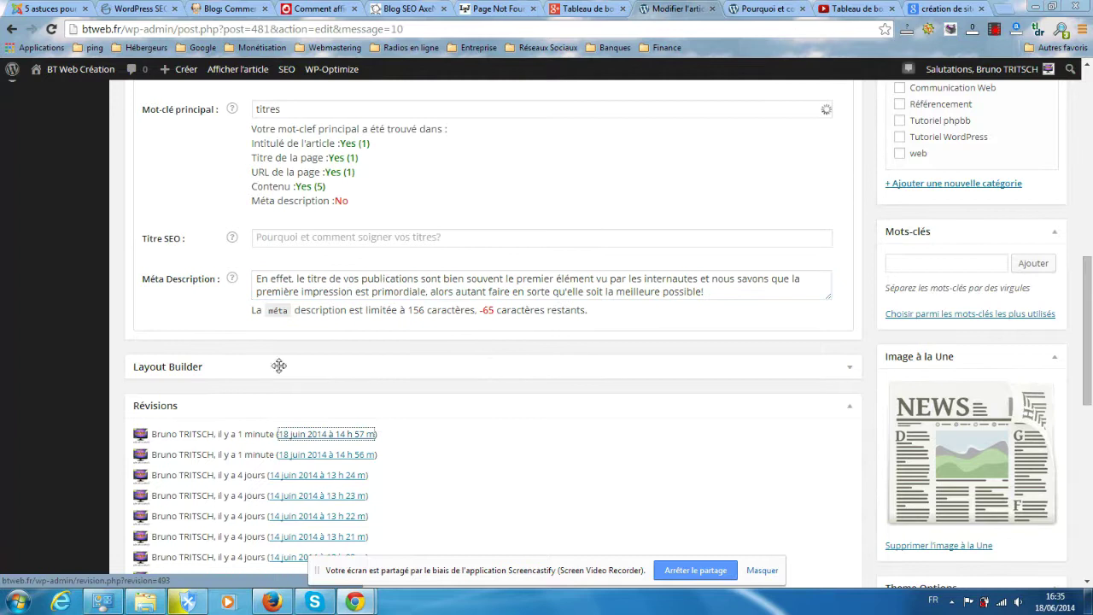
Compare the description in the Yoast snippet preview with the descriptions of the Google results for "création de sites internet Ardennes"
{"action": "scroll", "coordinate": [278, 361], "scroll_direction": "up", "scroll_amount": 3}
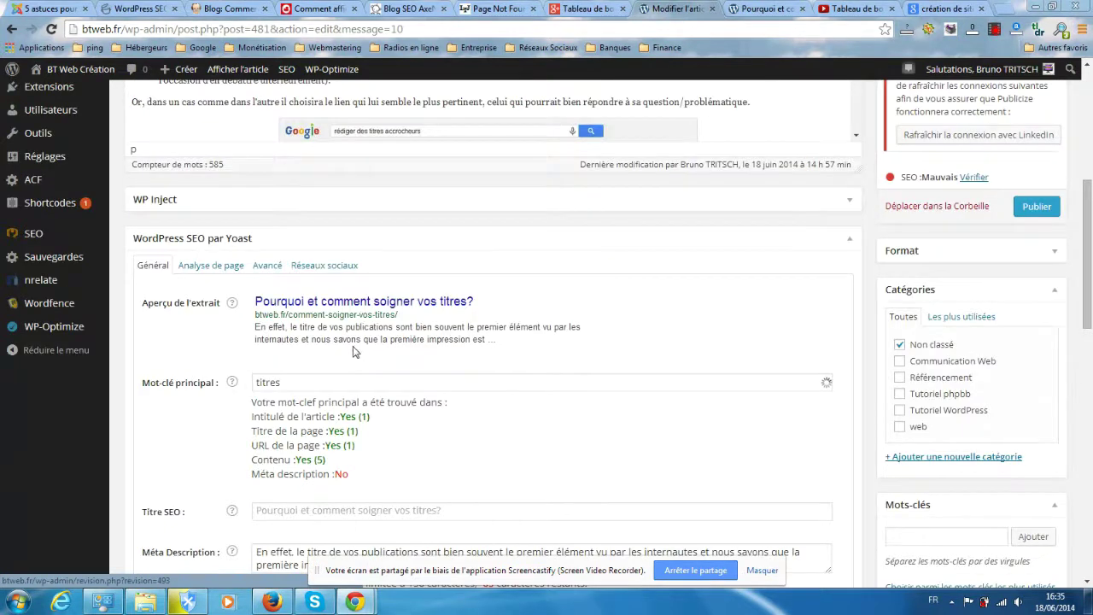
{"action": "scroll", "coordinate": [353, 346], "scroll_direction": "down", "scroll_amount": 1}
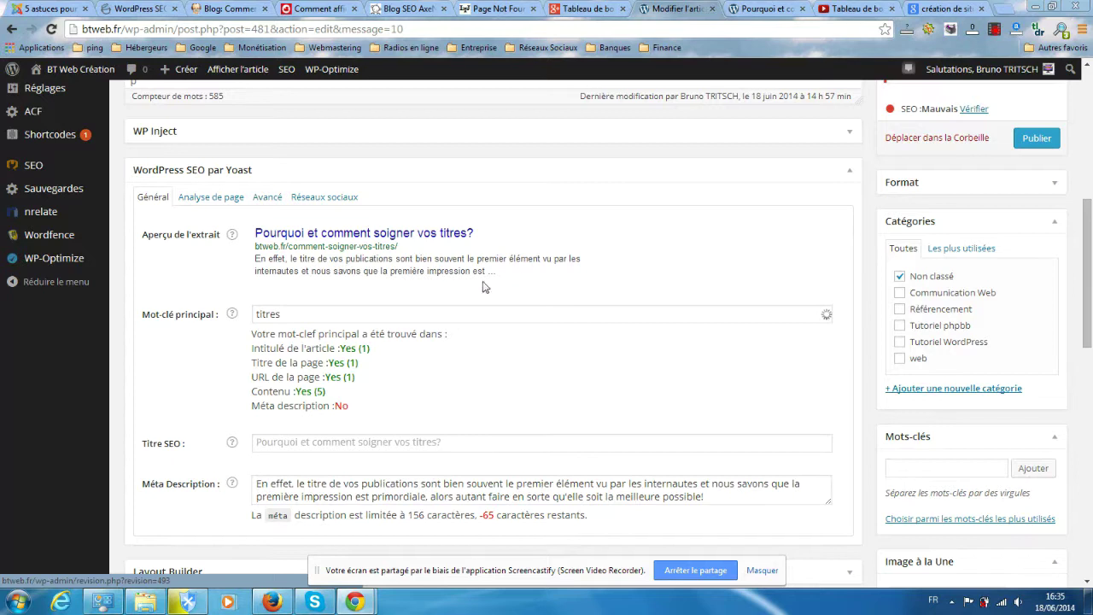
{"action": "left_click", "coordinate": [956, 11]}
{"action": "scroll", "coordinate": [849, 247], "scroll_direction": "down", "scroll_amount": 1}
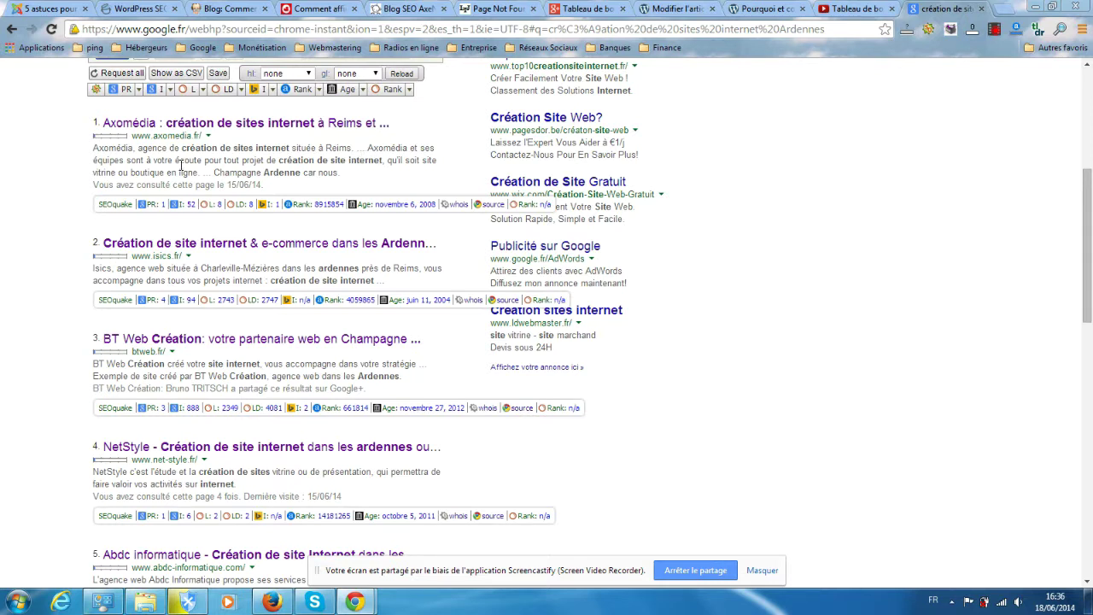
{"action": "scroll", "coordinate": [196, 172], "scroll_direction": "down", "scroll_amount": 1}
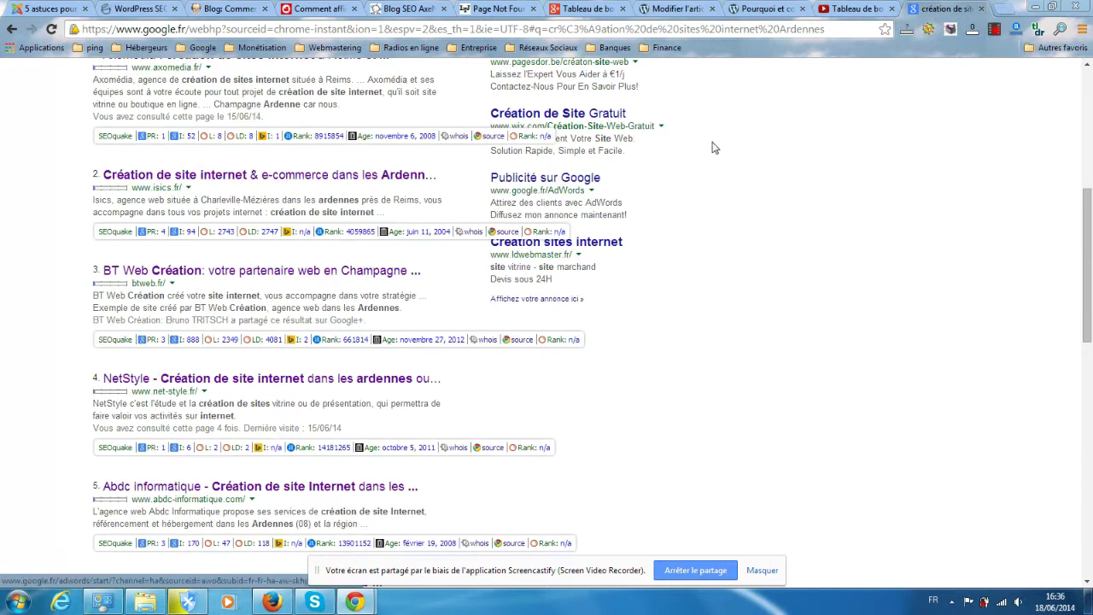
Reorder the browser tabs so the article editor sits beside the Google results, and return to the editor
{"action": "left_click", "coordinate": [748, 7]}
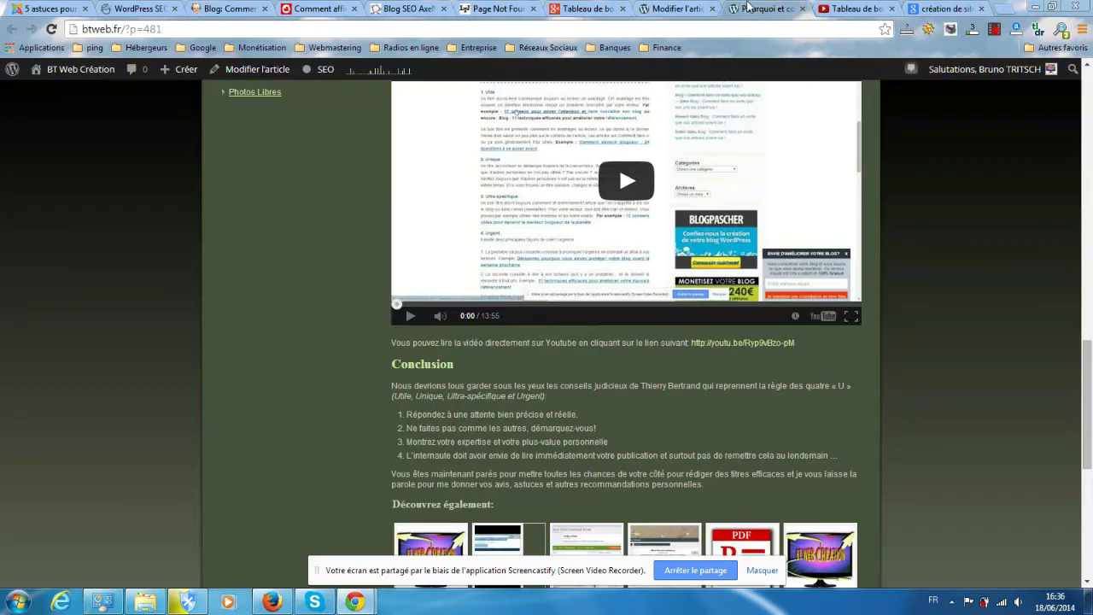
{"action": "left_click", "coordinate": [675, 7]}
{"action": "left_click_drag", "start_coordinate": [691, 8], "coordinate": [848, 7]}
{"action": "left_click_drag", "start_coordinate": [675, 8], "coordinate": [764, 7]}
{"action": "left_click", "coordinate": [859, 8]}
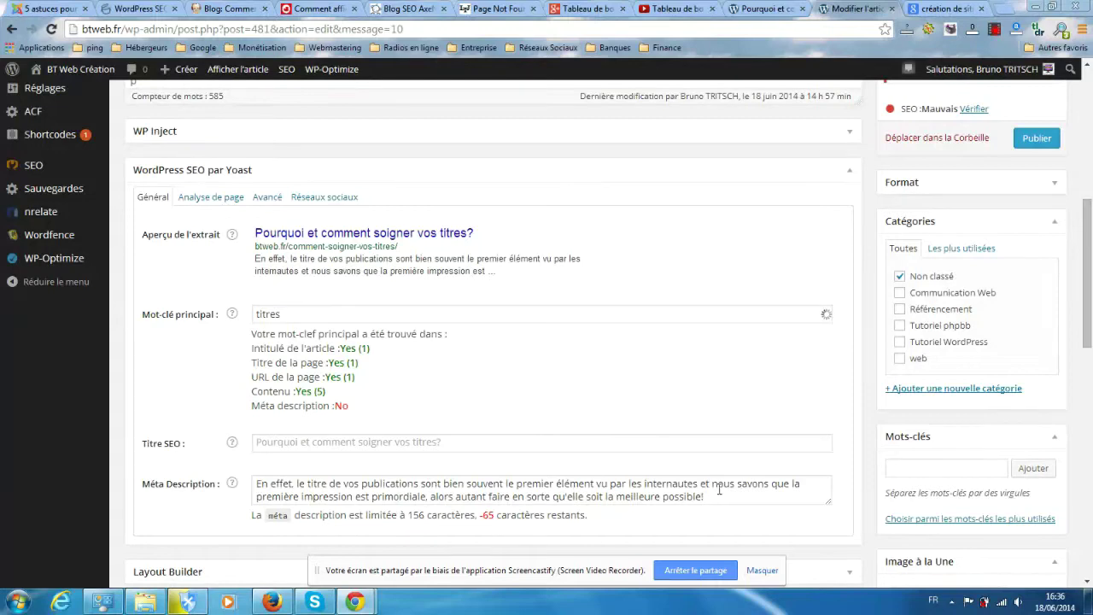
Shorten the meta description by deleting "impression est primordiale, alors autant faire en sorte qu'elle soit la meilleure possible" before the final exclamation mark
{"action": "left_click_drag", "start_coordinate": [701, 496], "coordinate": [299, 496]}
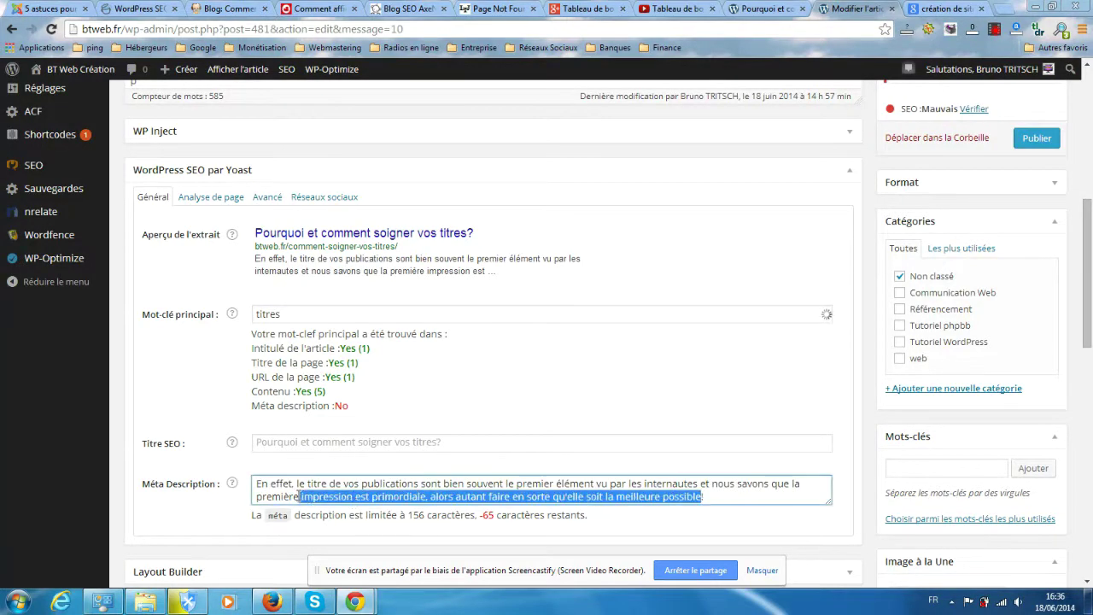
{"action": "key", "text": "BackSpace"}
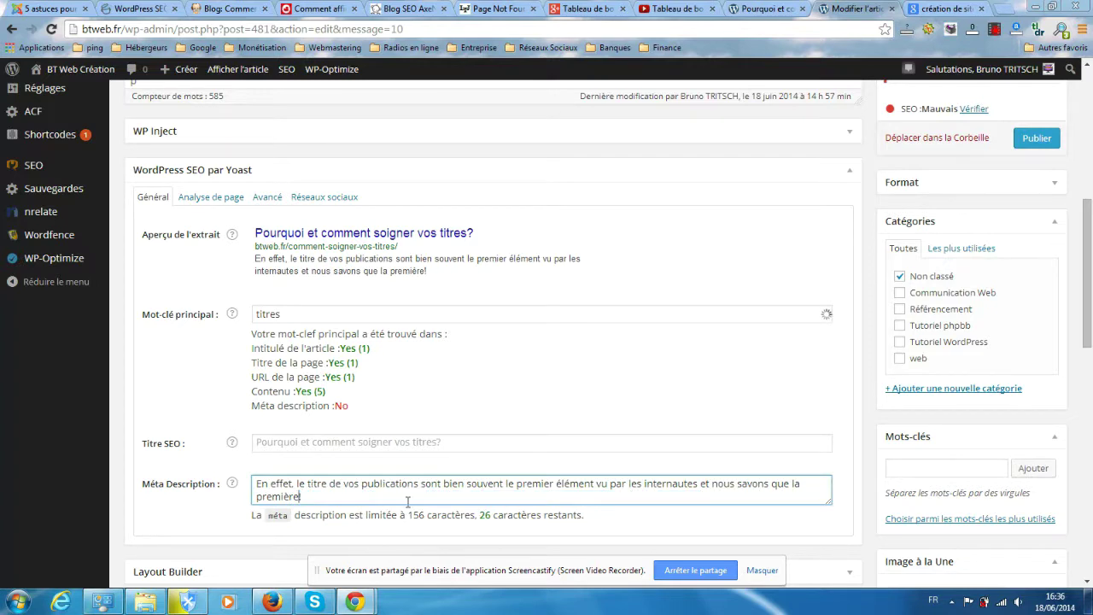
{"action": "scroll", "coordinate": [399, 509], "scroll_direction": "down", "scroll_amount": 4}
{"action": "scroll", "coordinate": [469, 383], "scroll_direction": "up", "scroll_amount": 5}
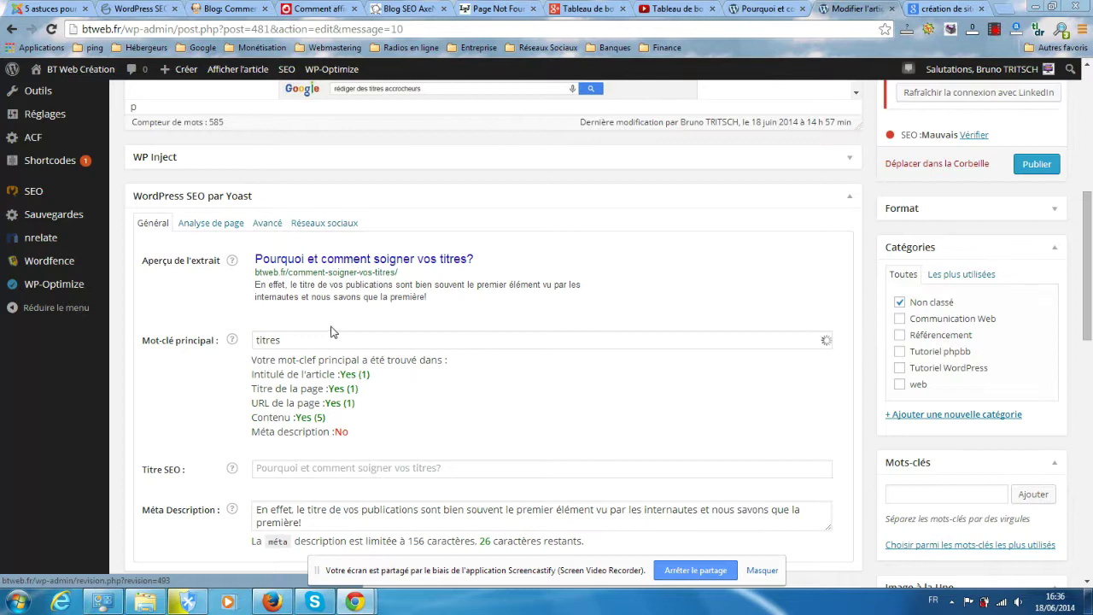
{"action": "scroll", "coordinate": [333, 329], "scroll_direction": "down", "scroll_amount": 2}
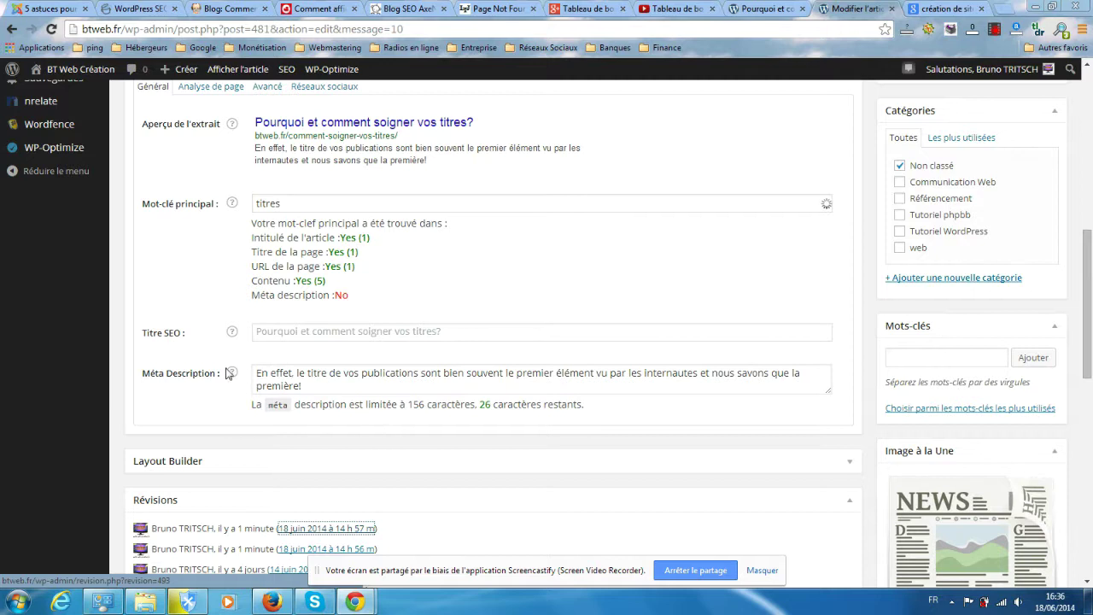
{"action": "scroll", "coordinate": [227, 374], "scroll_direction": "up", "scroll_amount": 1}
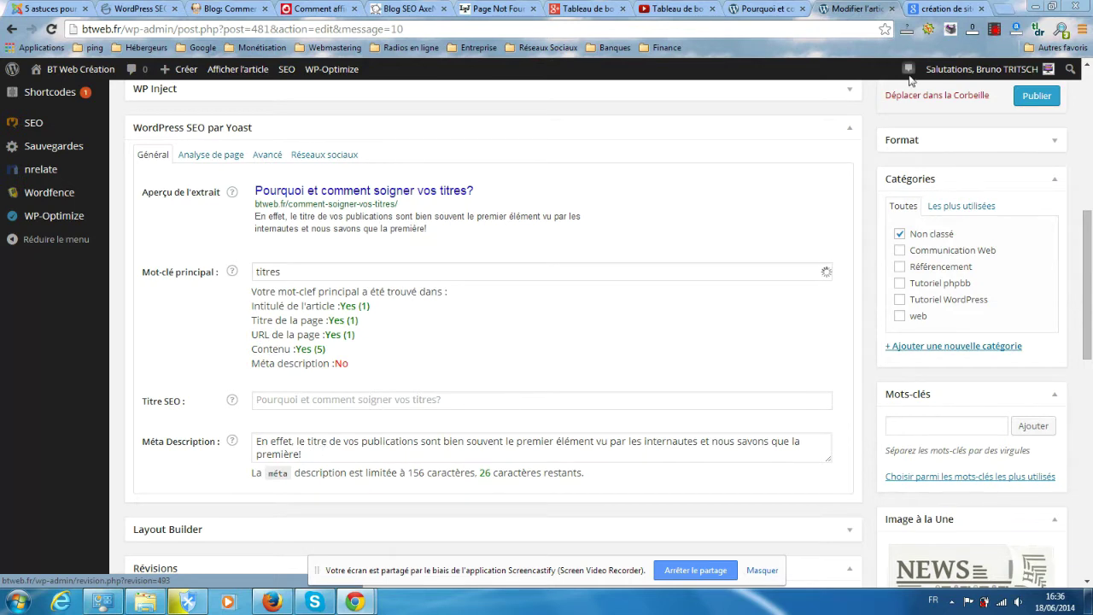
Examine the titles and descriptions of the Google results for "création de sites internet Ardennes", including the BT Web Création entry
{"action": "left_click", "coordinate": [938, 9]}
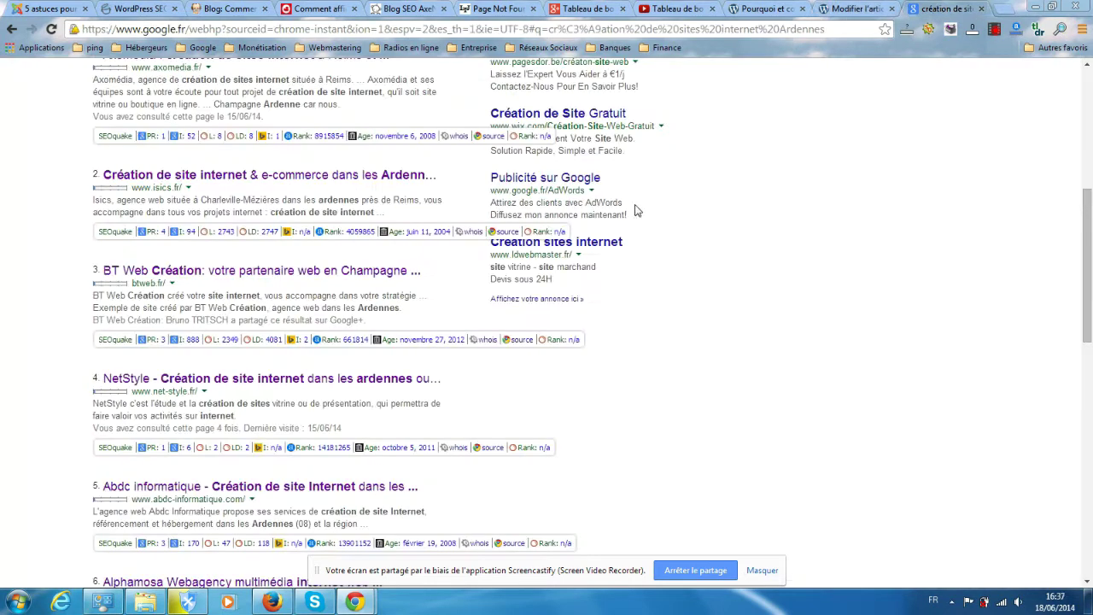
{"action": "scroll", "coordinate": [636, 206], "scroll_direction": "up", "scroll_amount": 1}
{"action": "left_click_drag", "start_coordinate": [1088, 252], "coordinate": [1090, 223]}
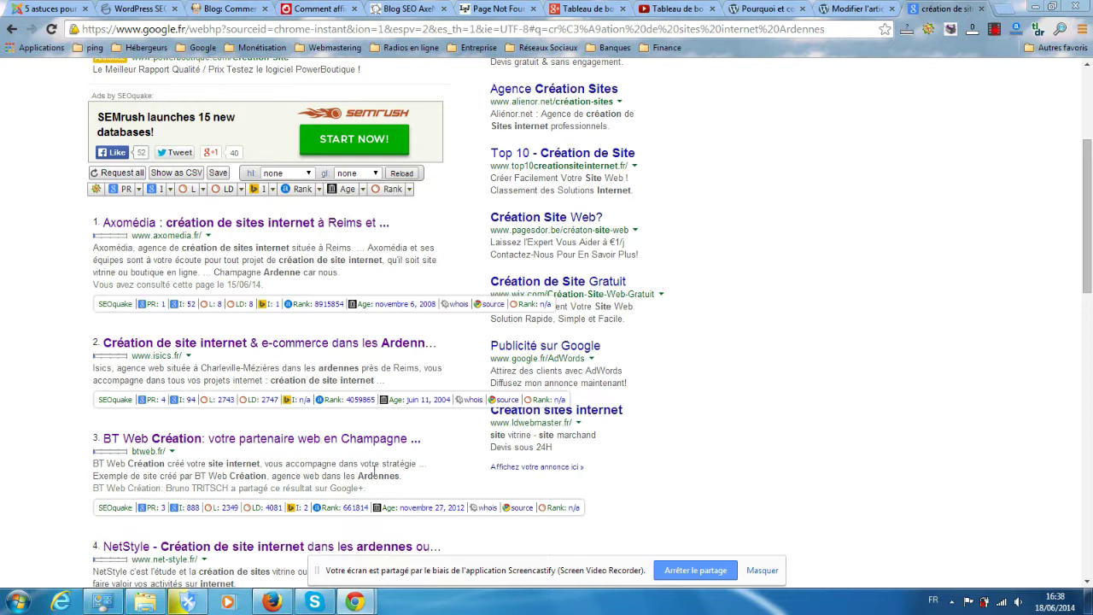
{"action": "left_click", "coordinate": [838, 8]}
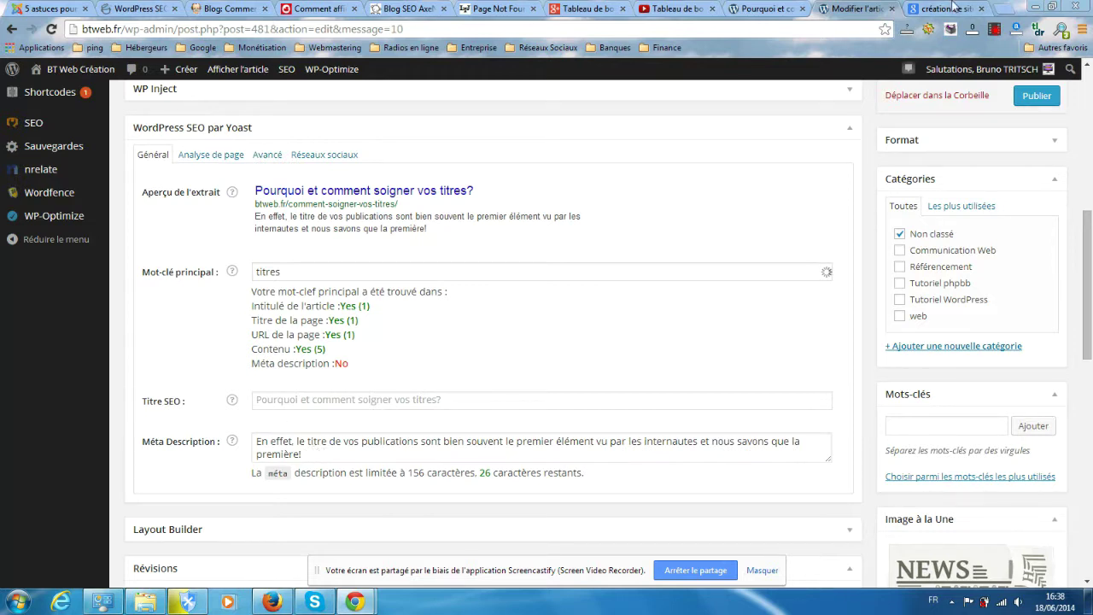
{"action": "left_click", "coordinate": [951, 8]}
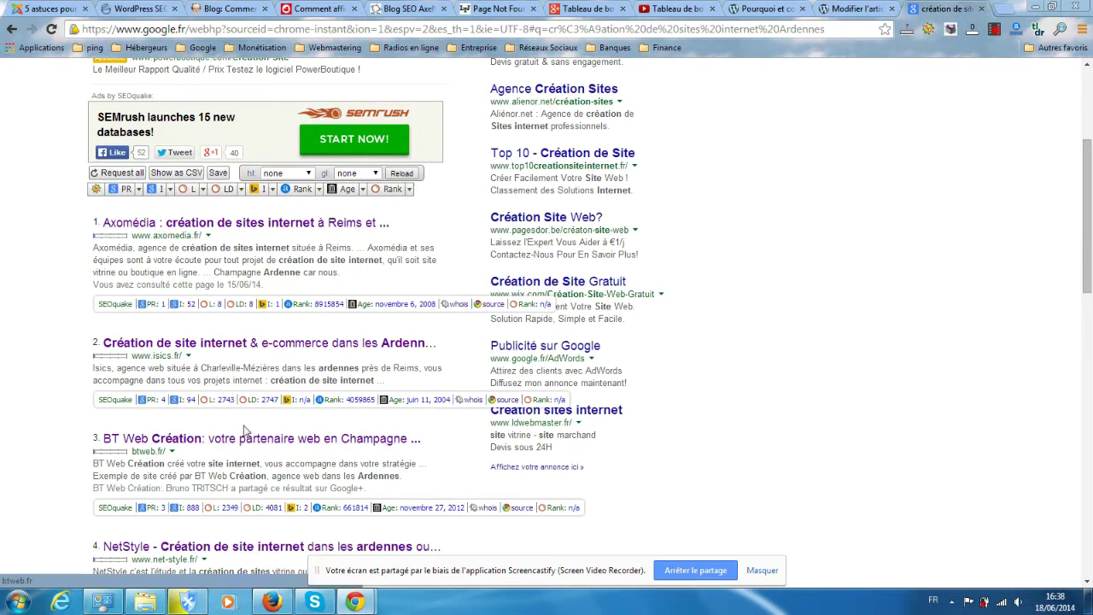
{"action": "left_click_drag", "start_coordinate": [1089, 229], "coordinate": [1090, 133]}
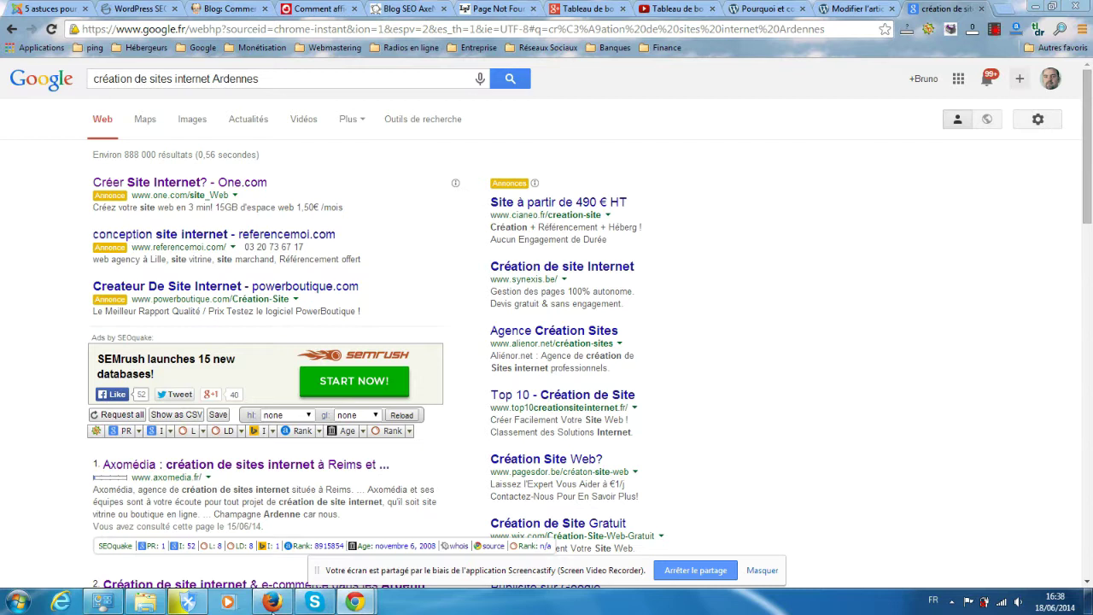
{"action": "left_click_drag", "start_coordinate": [1090, 208], "coordinate": [1090, 242]}
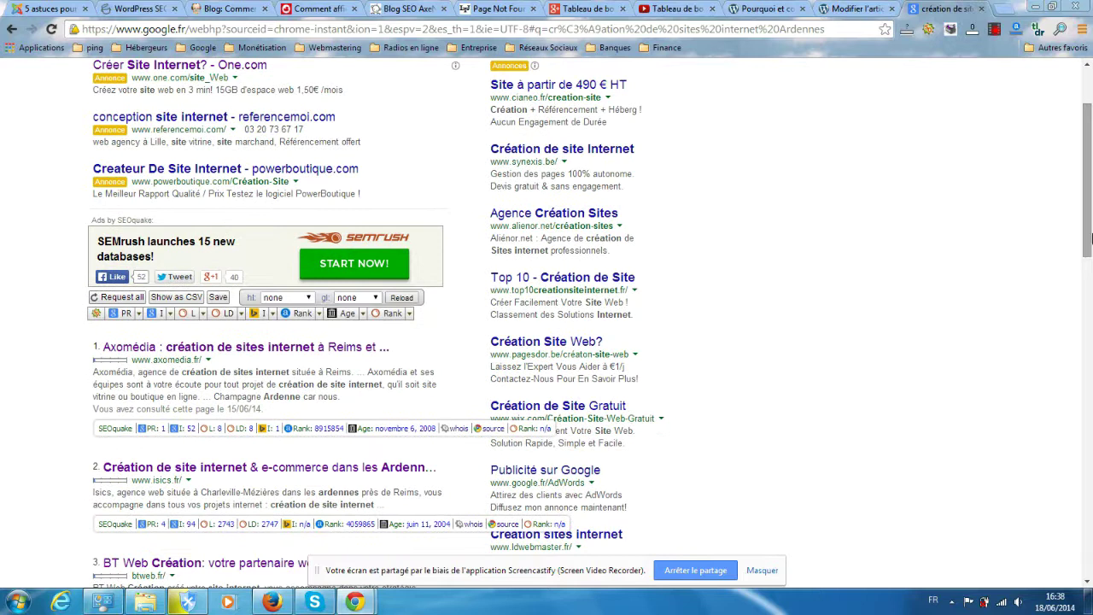
{"action": "left_click_drag", "start_coordinate": [1090, 241], "coordinate": [1088, 250]}
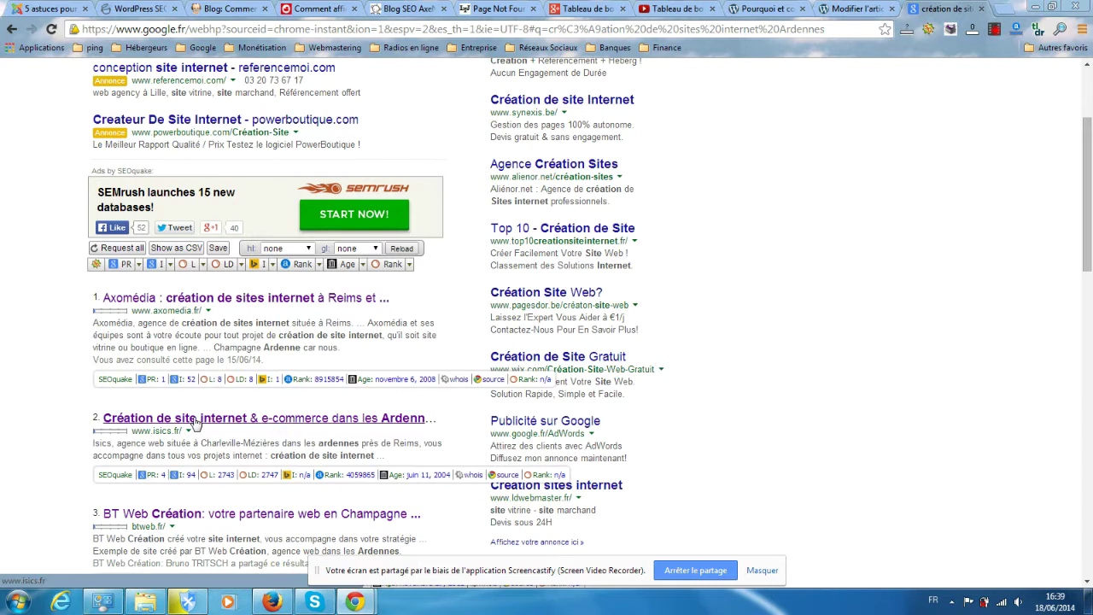
{"action": "scroll", "coordinate": [7, 470], "scroll_direction": "down", "scroll_amount": 1}
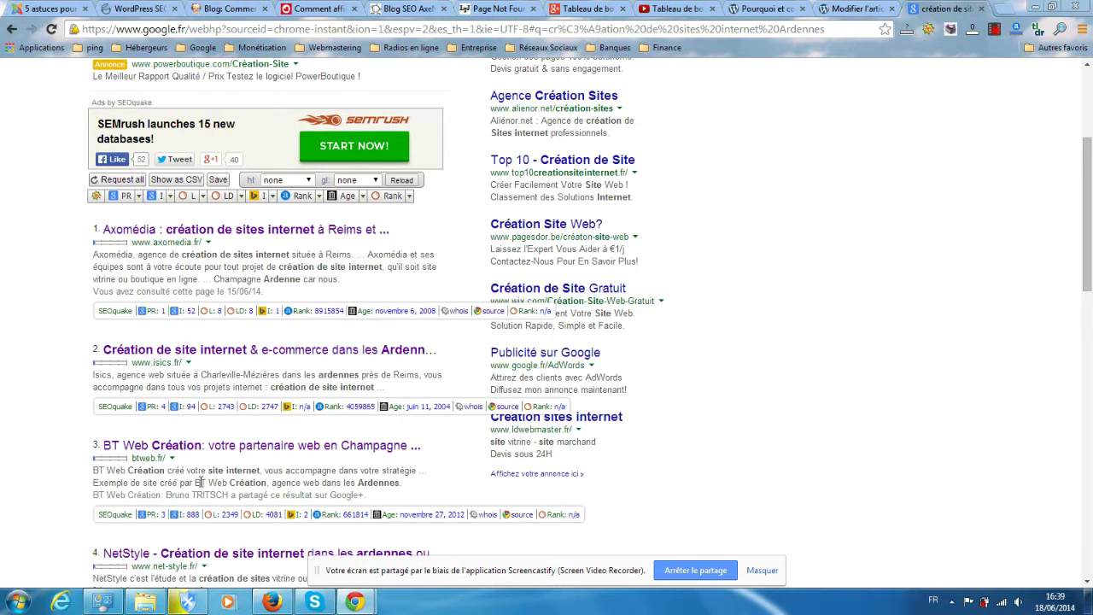
Return to the article editor and save the article as a draft
{"action": "left_click", "coordinate": [844, 9]}
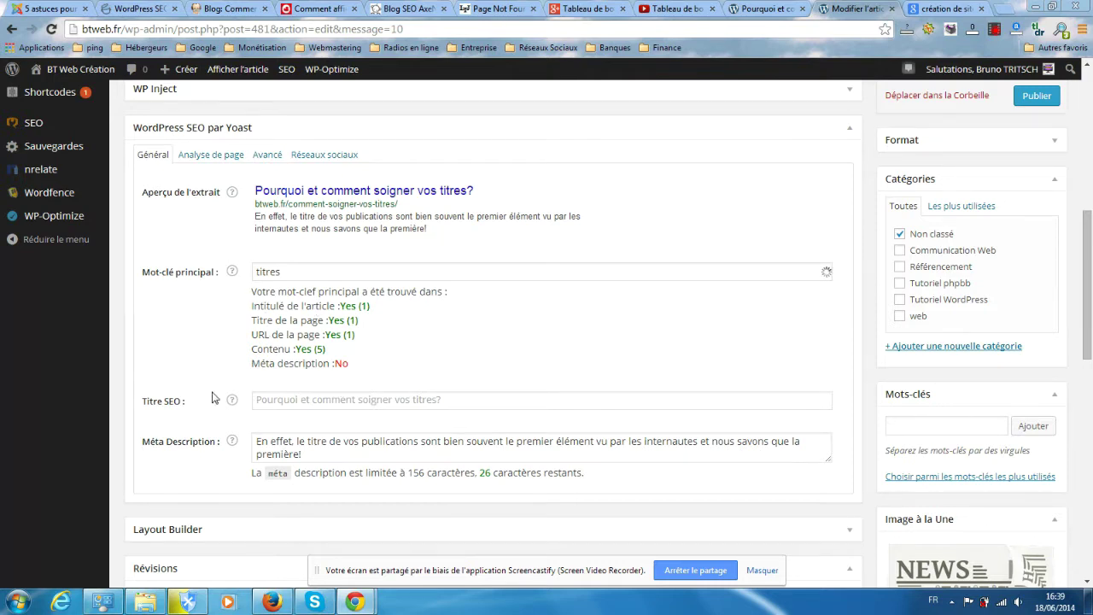
{"action": "scroll", "coordinate": [872, 278], "scroll_direction": "up", "scroll_amount": 1}
{"action": "scroll", "coordinate": [877, 272], "scroll_direction": "up", "scroll_amount": 2}
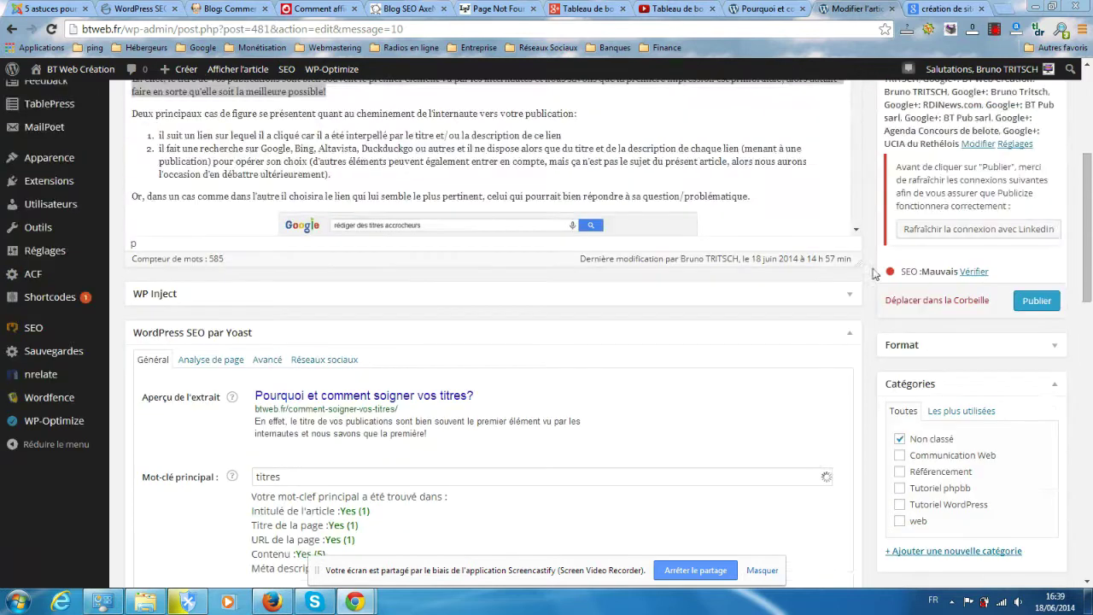
{"action": "scroll", "coordinate": [803, 312], "scroll_direction": "up", "scroll_amount": 2}
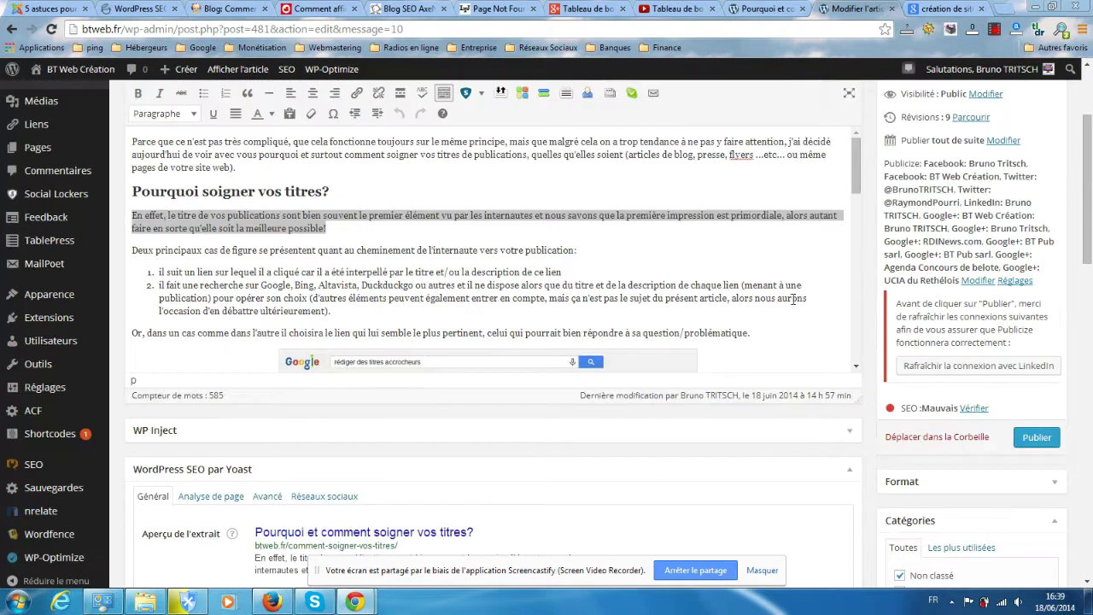
{"action": "scroll", "coordinate": [849, 263], "scroll_direction": "up", "scroll_amount": 2}
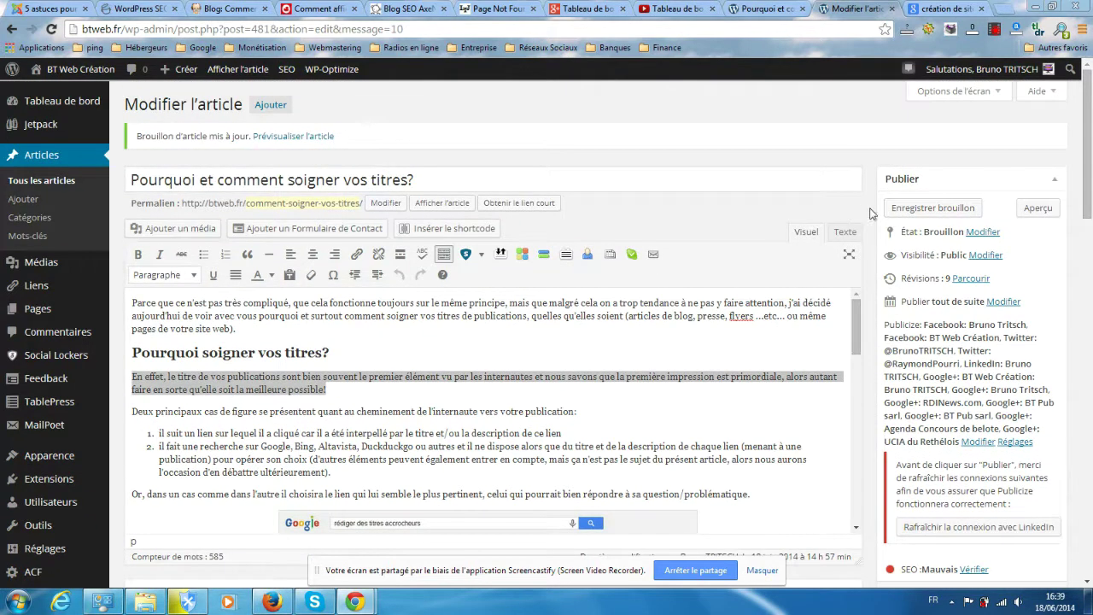
{"action": "scroll", "coordinate": [849, 170], "scroll_direction": "down", "scroll_amount": 1}
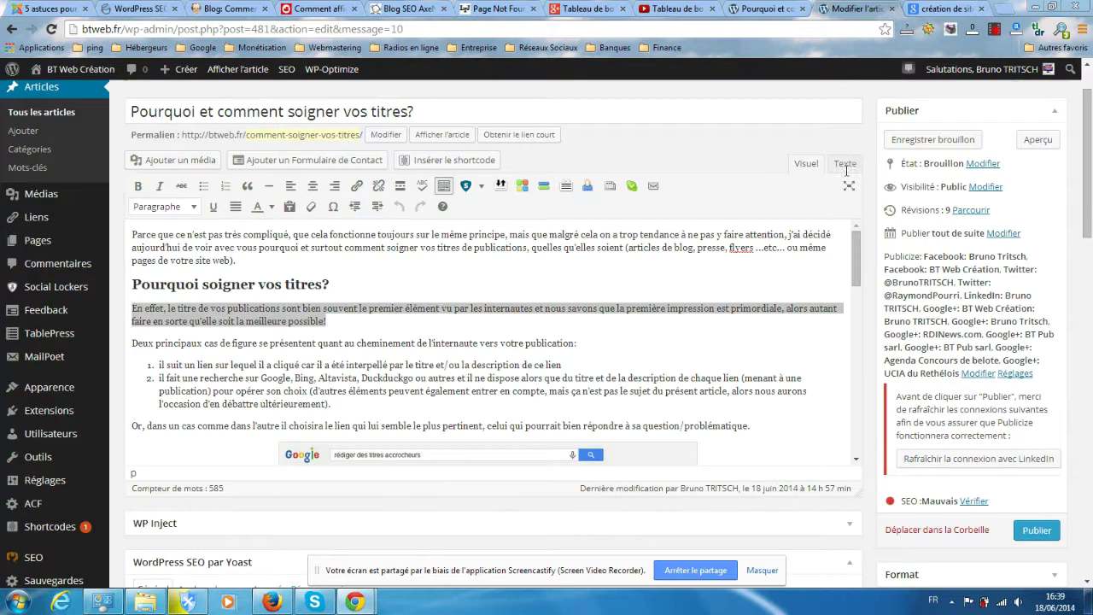
{"action": "left_click", "coordinate": [922, 143]}
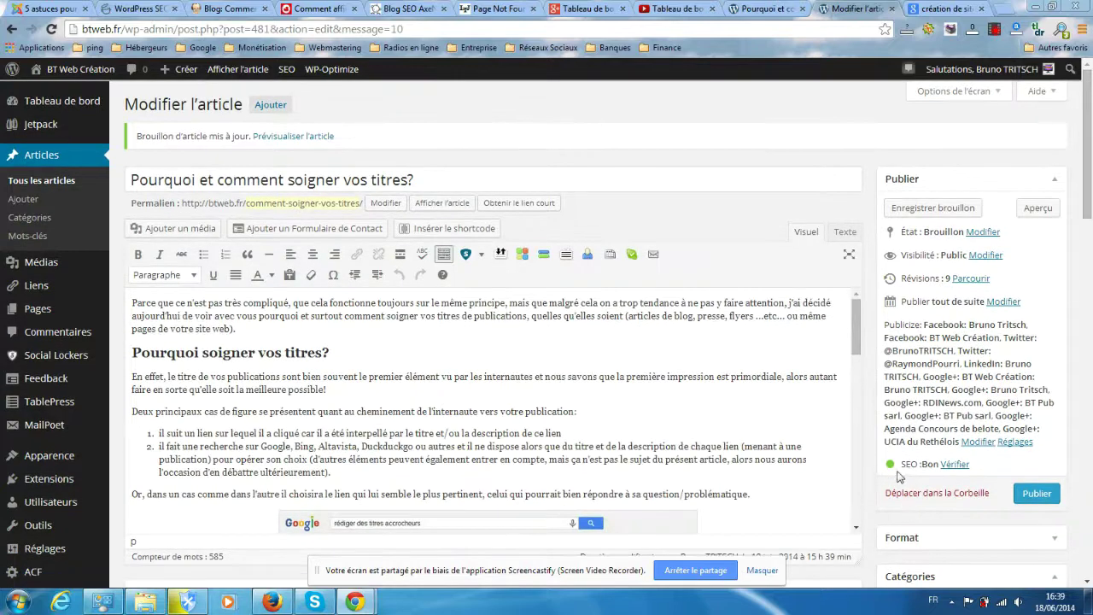
Open Yoast's page analysis from the SEO score check and compare its remarks with the article text
{"action": "scroll", "coordinate": [892, 484], "scroll_direction": "down", "scroll_amount": 3}
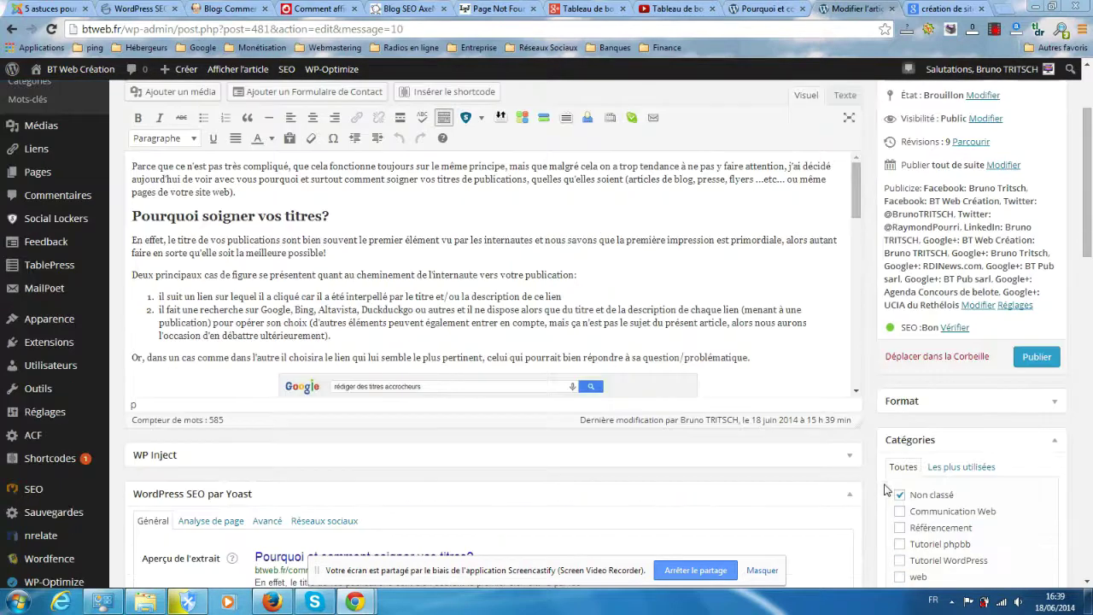
{"action": "left_click", "coordinate": [948, 328]}
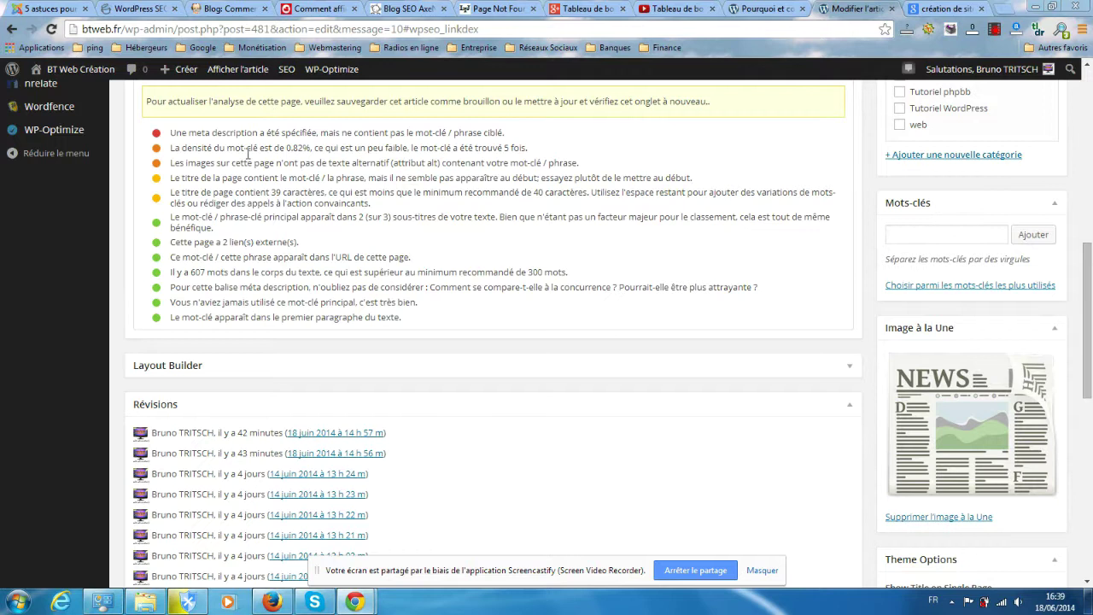
{"action": "scroll", "coordinate": [91, 284], "scroll_direction": "up", "scroll_amount": 3}
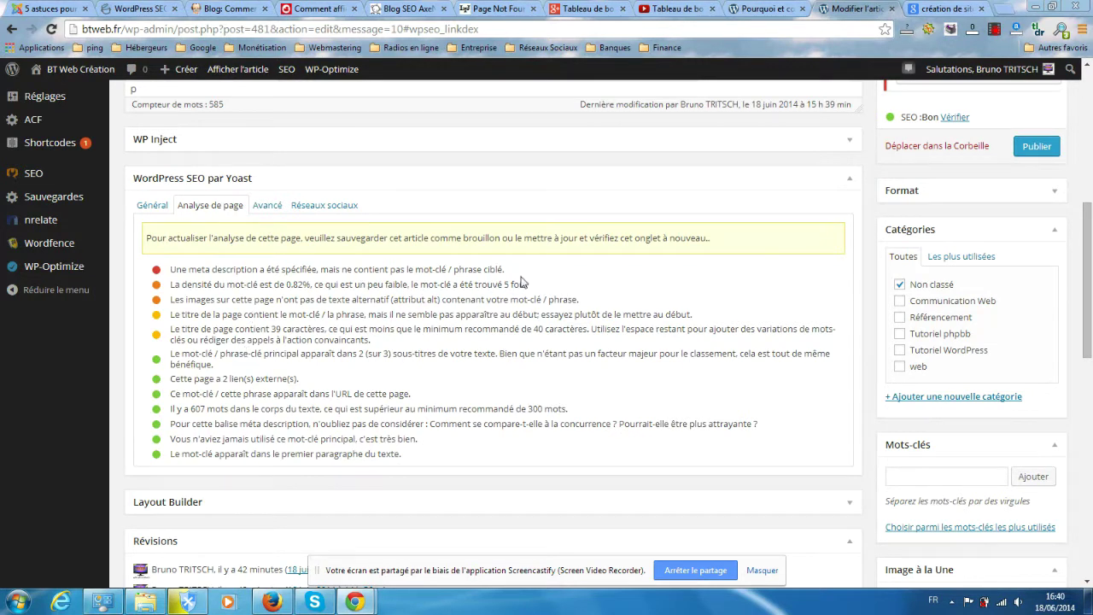
{"action": "scroll", "coordinate": [273, 307], "scroll_direction": "up", "scroll_amount": 3}
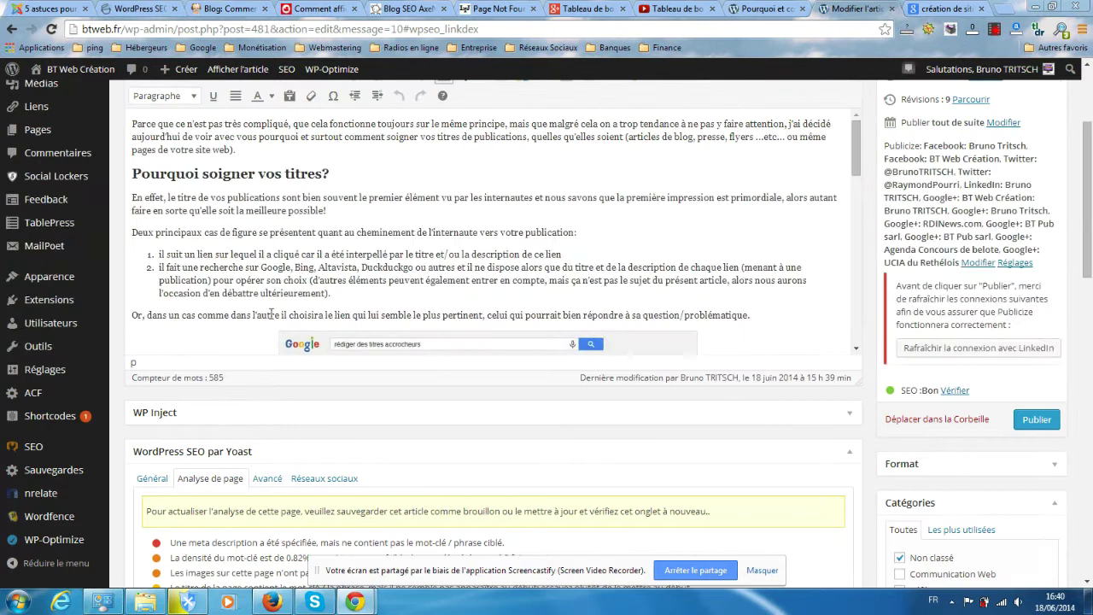
Change "le titre" to "les titres" in Yoast's meta description
{"action": "scroll", "coordinate": [54, 458], "scroll_direction": "down", "scroll_amount": 2}
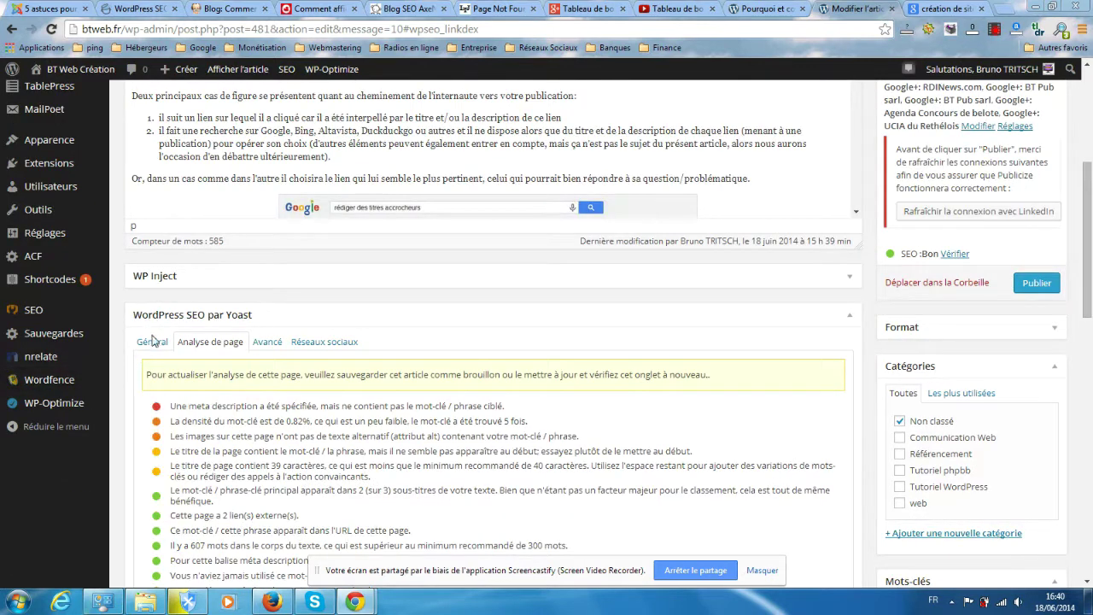
{"action": "left_click", "coordinate": [152, 341]}
{"action": "scroll", "coordinate": [135, 427], "scroll_direction": "down", "scroll_amount": 3}
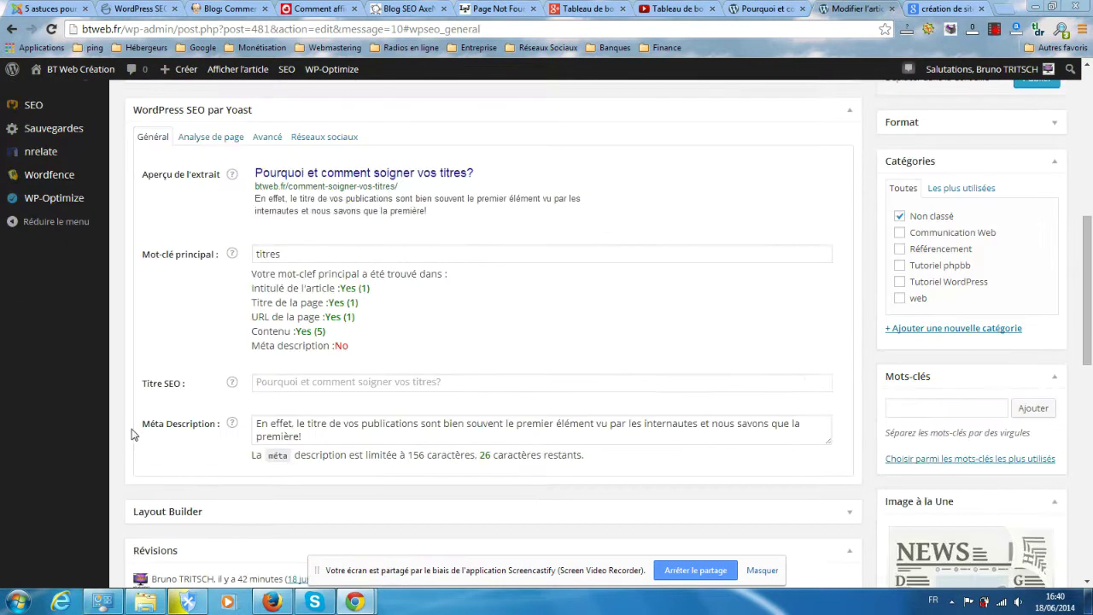
{"action": "left_click", "coordinate": [303, 424]}
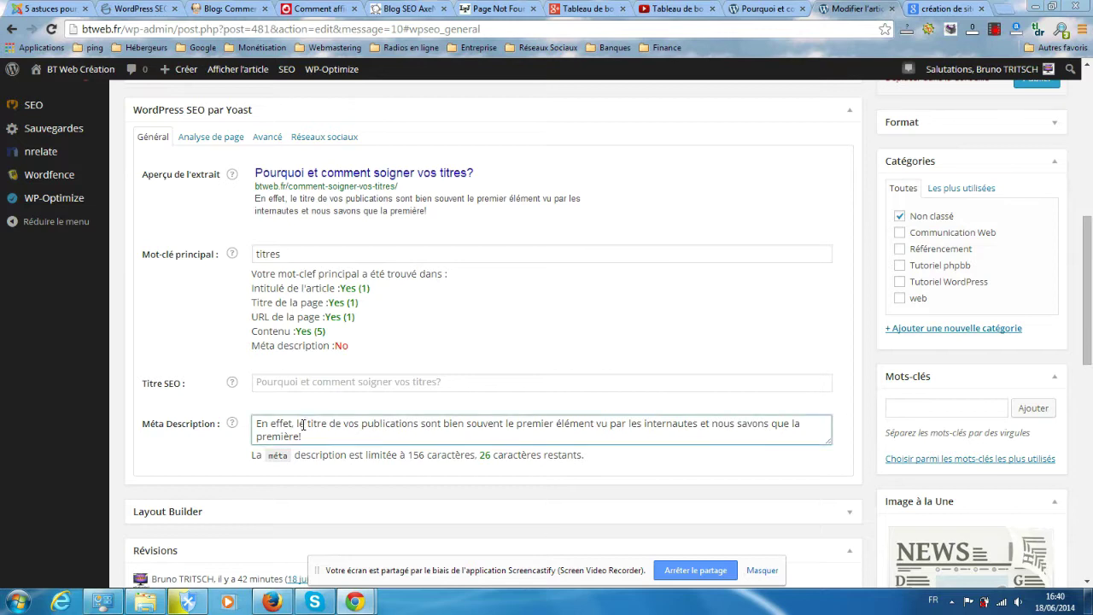
{"action": "type", "text": "s"}
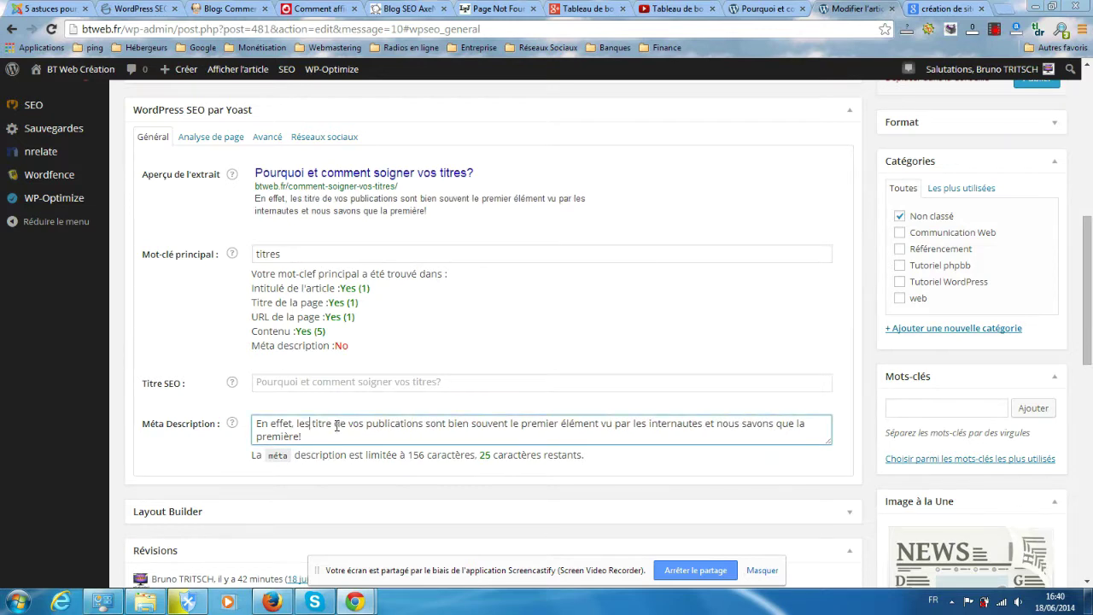
{"action": "type", "text": "s"}
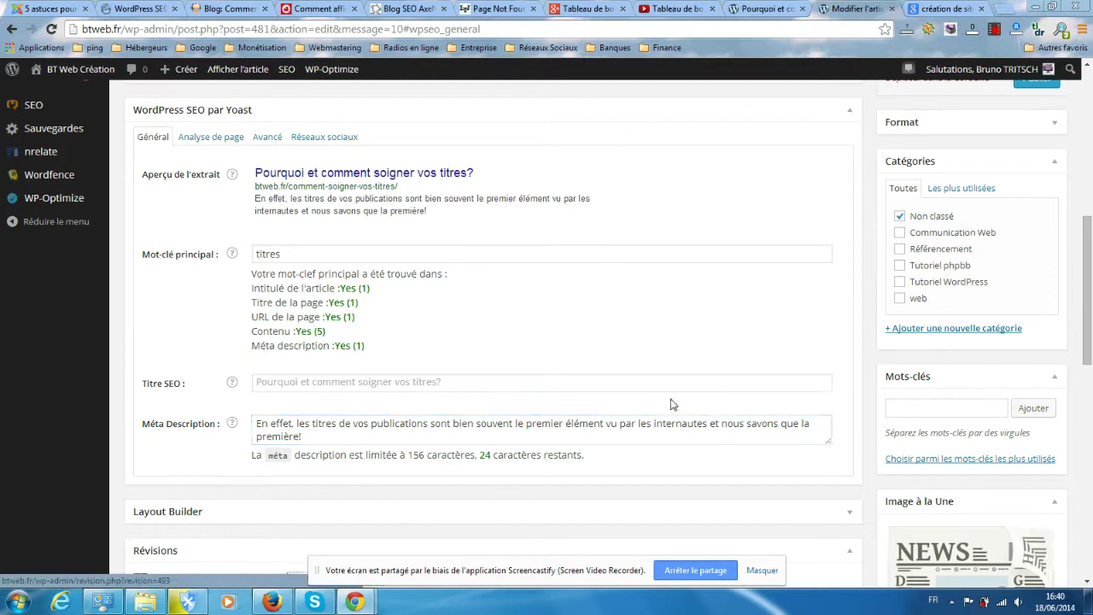
Save the draft again with the revised meta description
{"action": "scroll", "coordinate": [860, 312], "scroll_direction": "up", "scroll_amount": 4}
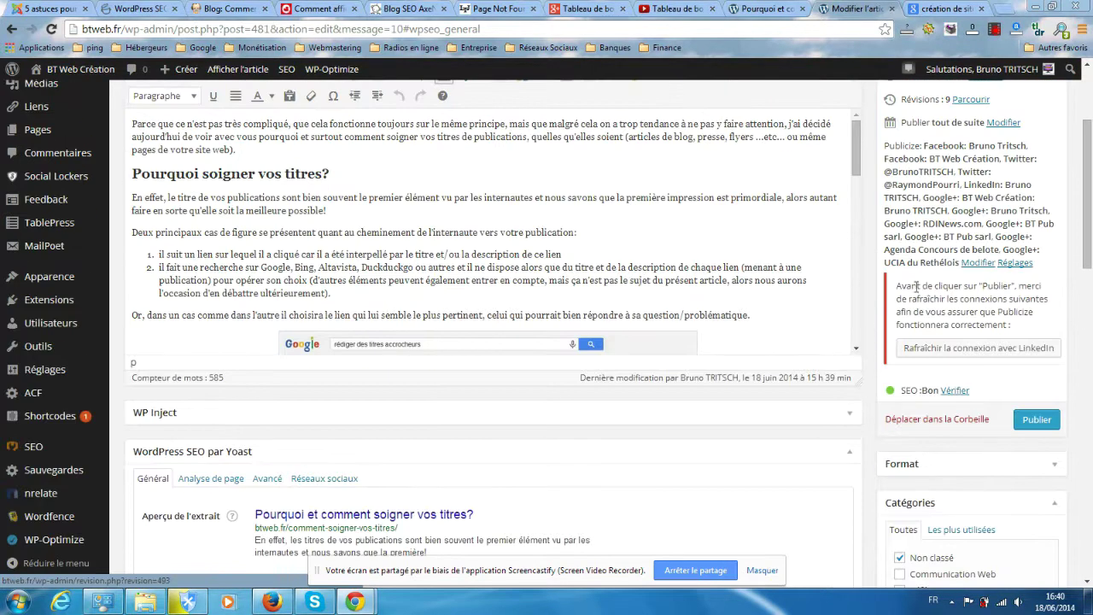
{"action": "scroll", "coordinate": [913, 384], "scroll_direction": "up", "scroll_amount": 2}
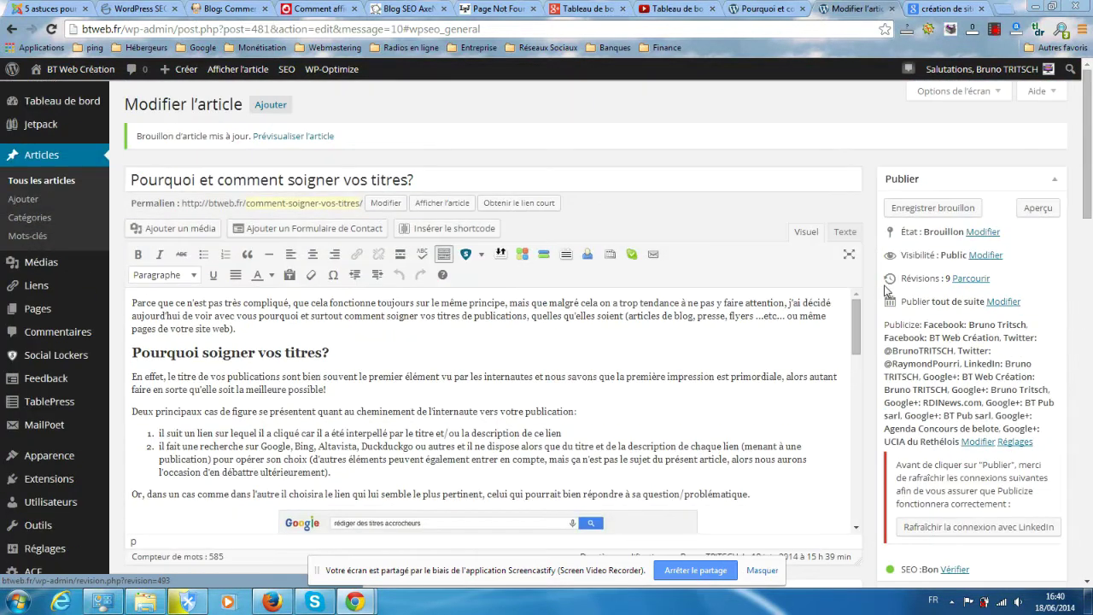
{"action": "left_click", "coordinate": [912, 213]}
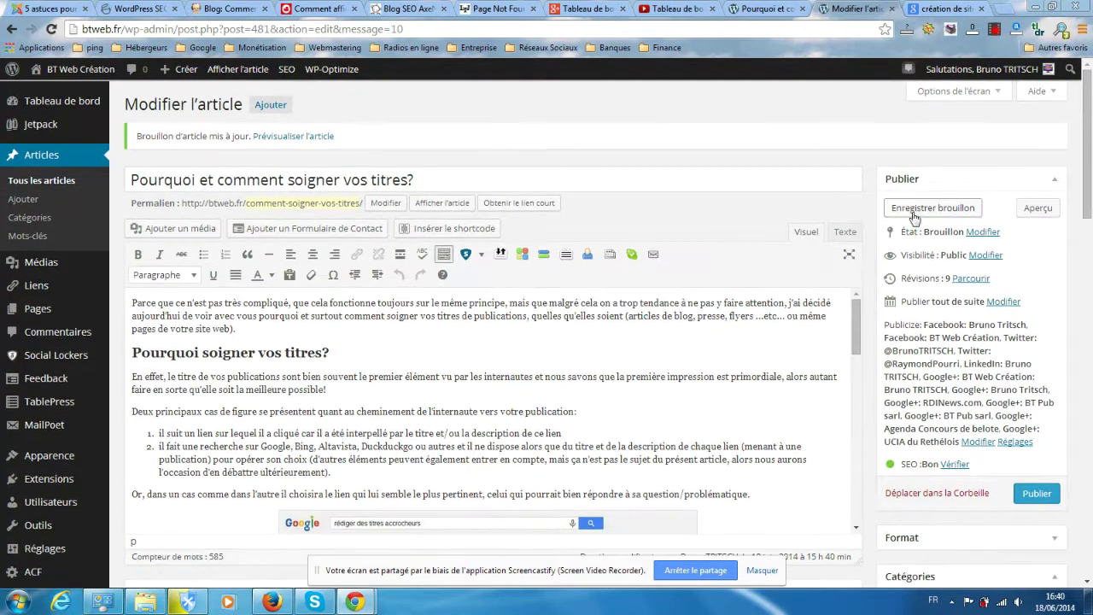
Reopen Yoast's page analysis and examine the updated remarks on keyword density, images, title and meta description
{"action": "left_click_drag", "start_coordinate": [1088, 134], "coordinate": [1086, 210]}
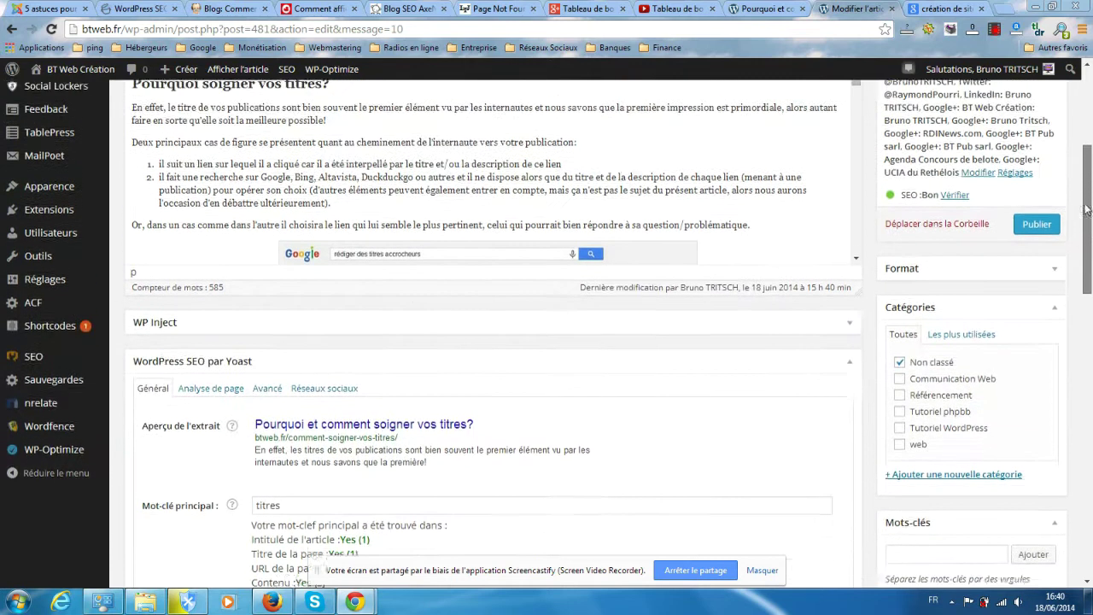
{"action": "left_click", "coordinate": [953, 198]}
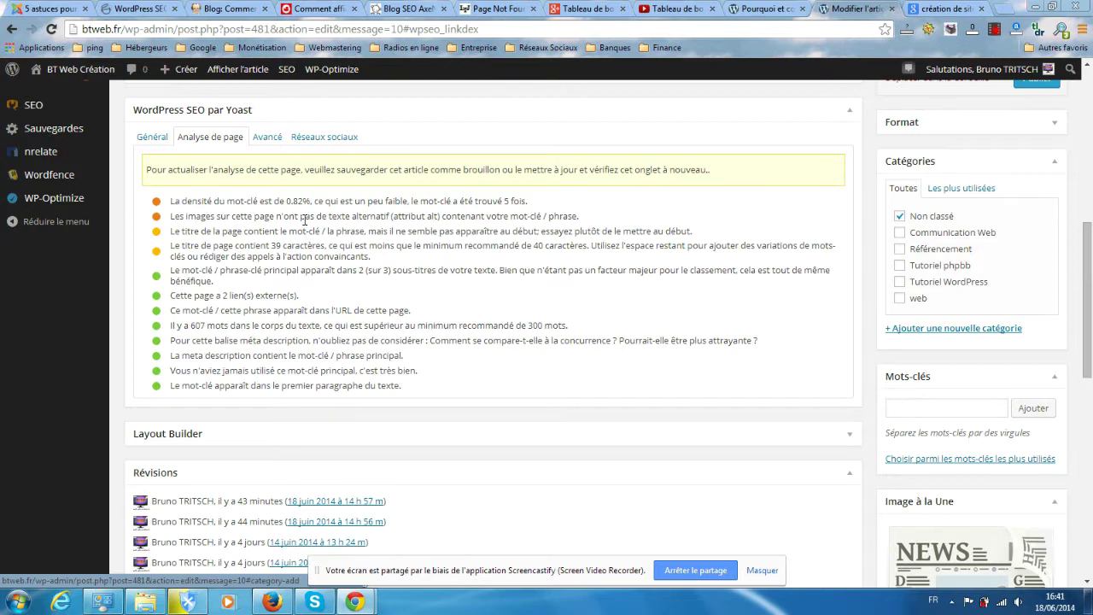
{"action": "scroll", "coordinate": [301, 196], "scroll_direction": "up", "scroll_amount": 3}
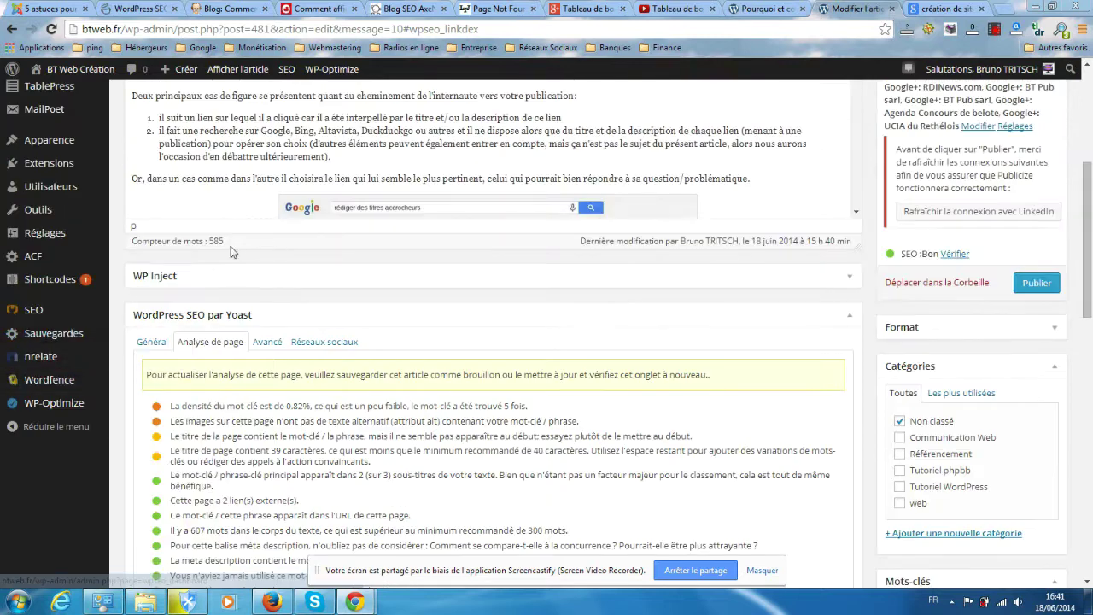
{"action": "scroll", "coordinate": [150, 356], "scroll_direction": "down", "scroll_amount": 1}
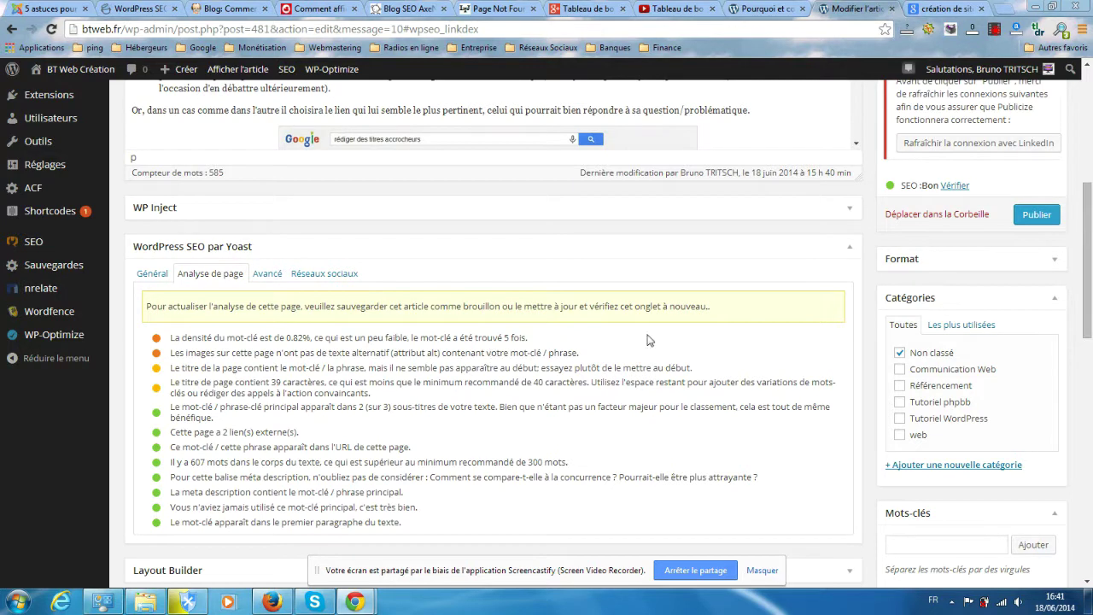
Check the caption, alternative text and title attribute of the article's Google results image, and apply its details as they are
{"action": "left_click_drag", "start_coordinate": [1089, 252], "coordinate": [1090, 167]}
{"action": "left_click_drag", "start_coordinate": [856, 201], "coordinate": [859, 266]}
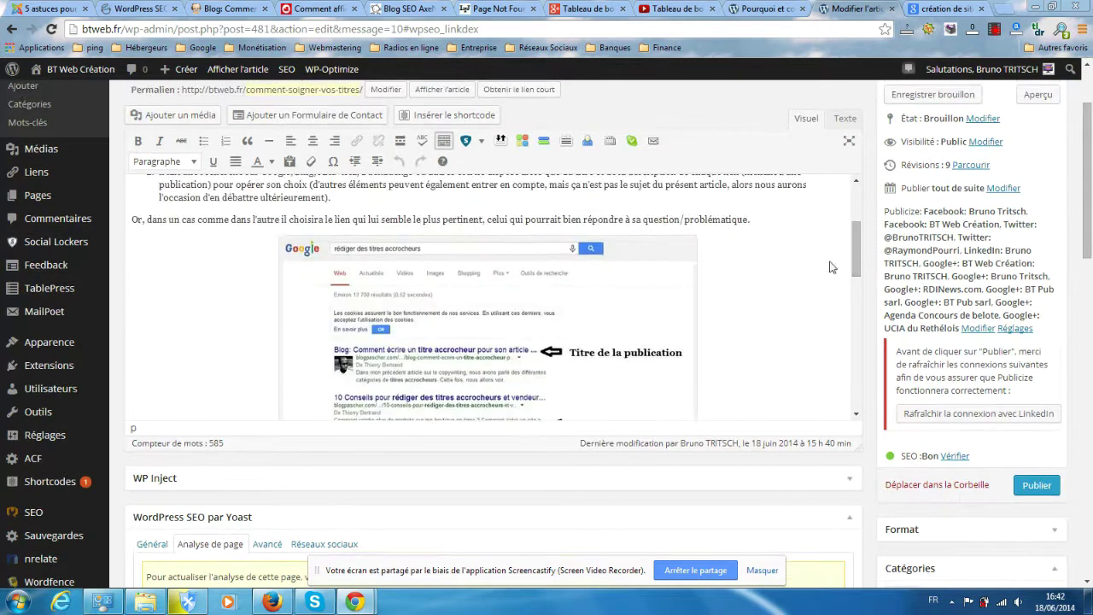
{"action": "left_click", "coordinate": [401, 307]}
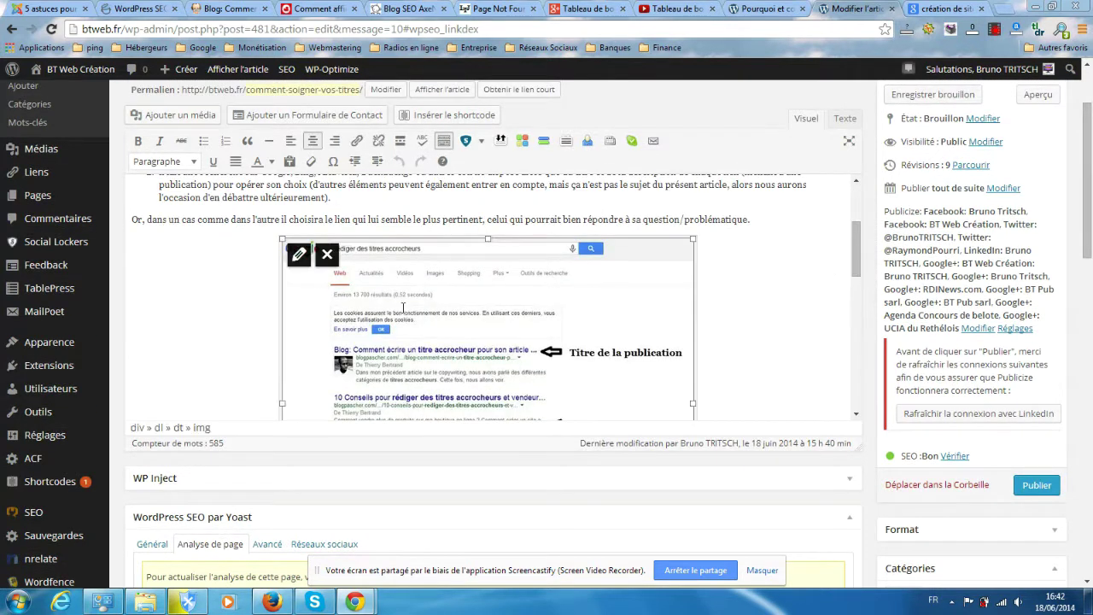
{"action": "left_click", "coordinate": [298, 255]}
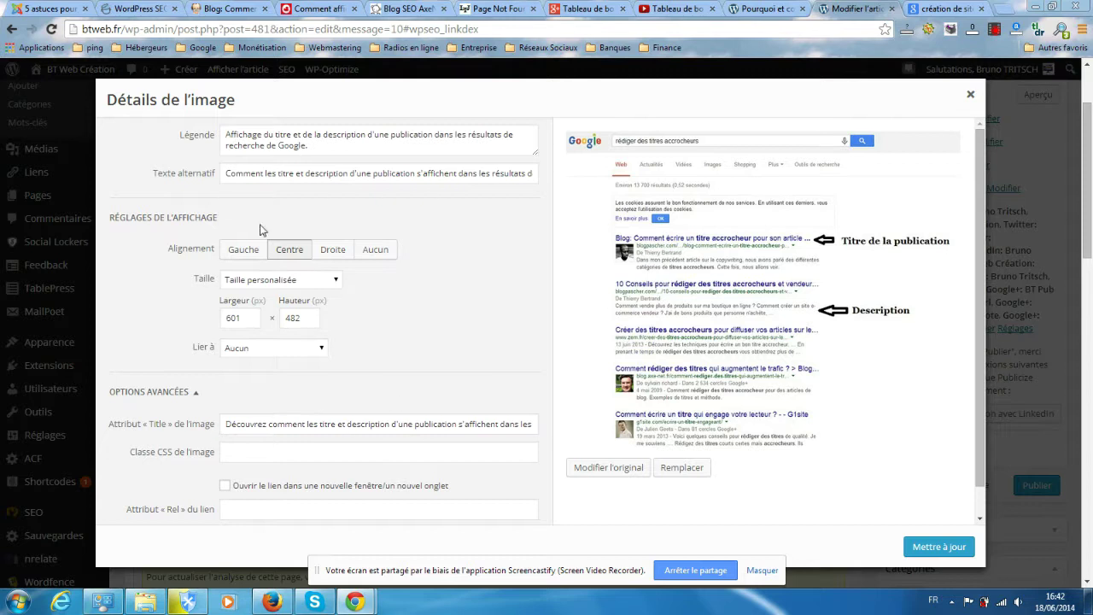
{"action": "scroll", "coordinate": [194, 427], "scroll_direction": "down", "scroll_amount": 1}
{"action": "scroll", "coordinate": [193, 428], "scroll_direction": "down", "scroll_amount": 1}
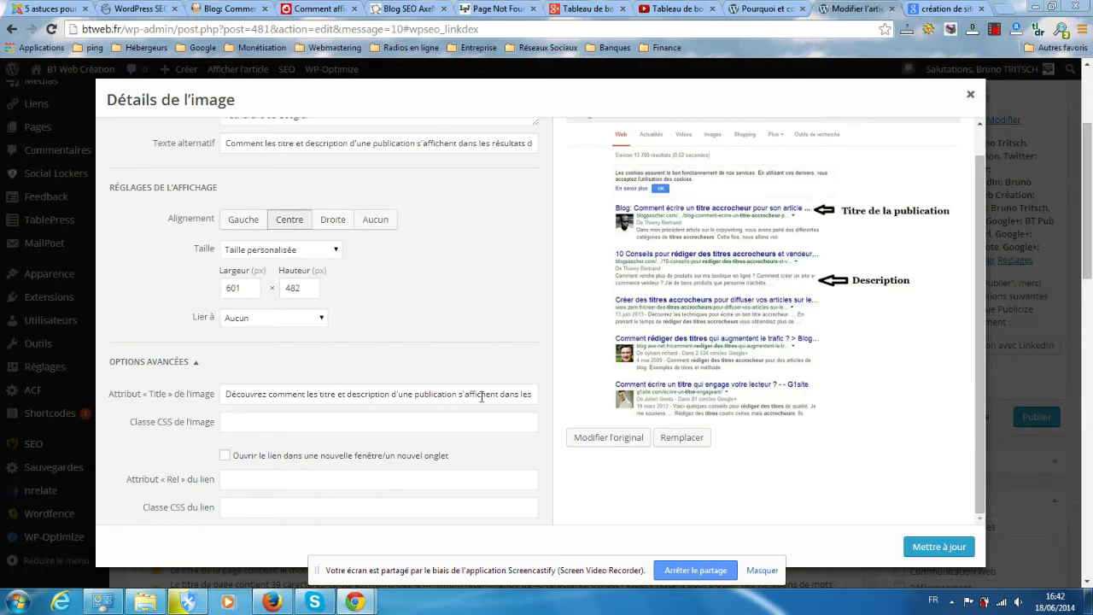
{"action": "scroll", "coordinate": [440, 328], "scroll_direction": "up", "scroll_amount": 1}
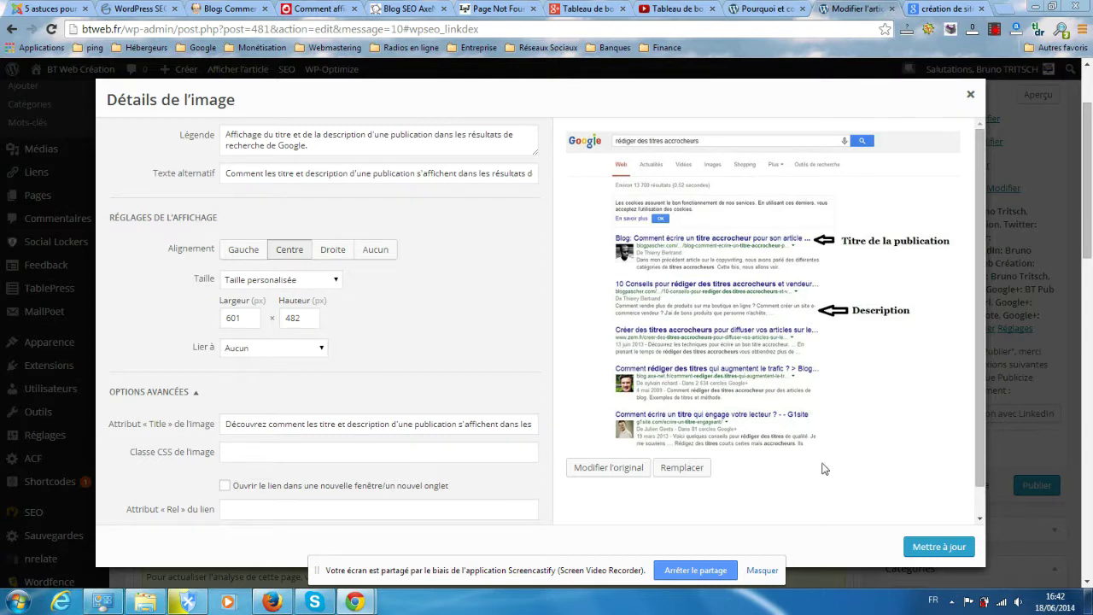
{"action": "scroll", "coordinate": [825, 468], "scroll_direction": "down", "scroll_amount": 1}
{"action": "left_click", "coordinate": [933, 548]}
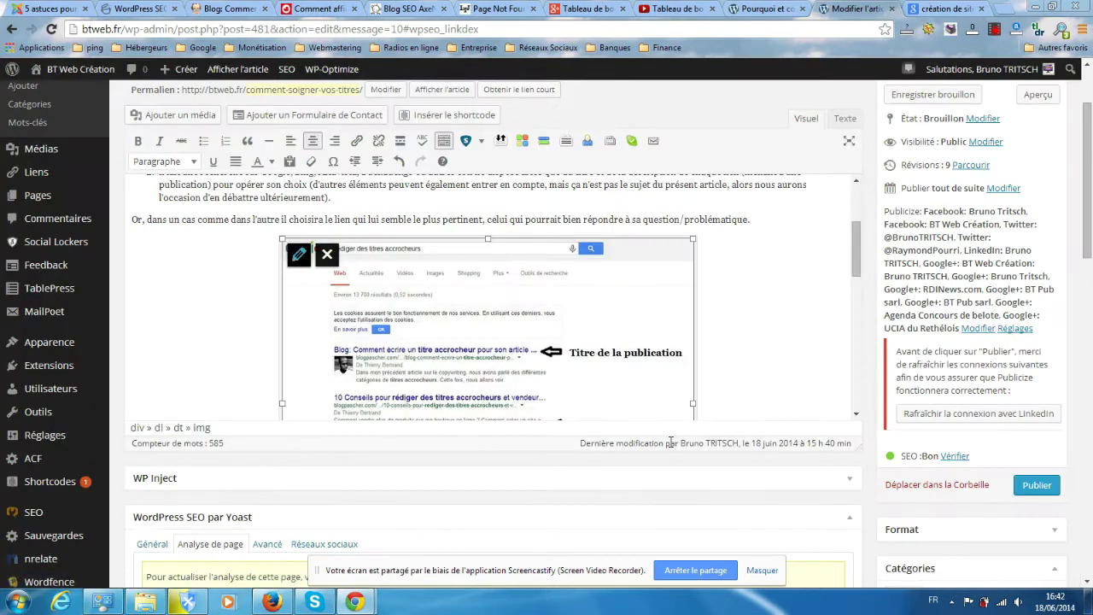
Compare the page analysis remarks with the article's image caption, title and subheadings
{"action": "scroll", "coordinate": [790, 375], "scroll_direction": "down", "scroll_amount": 2}
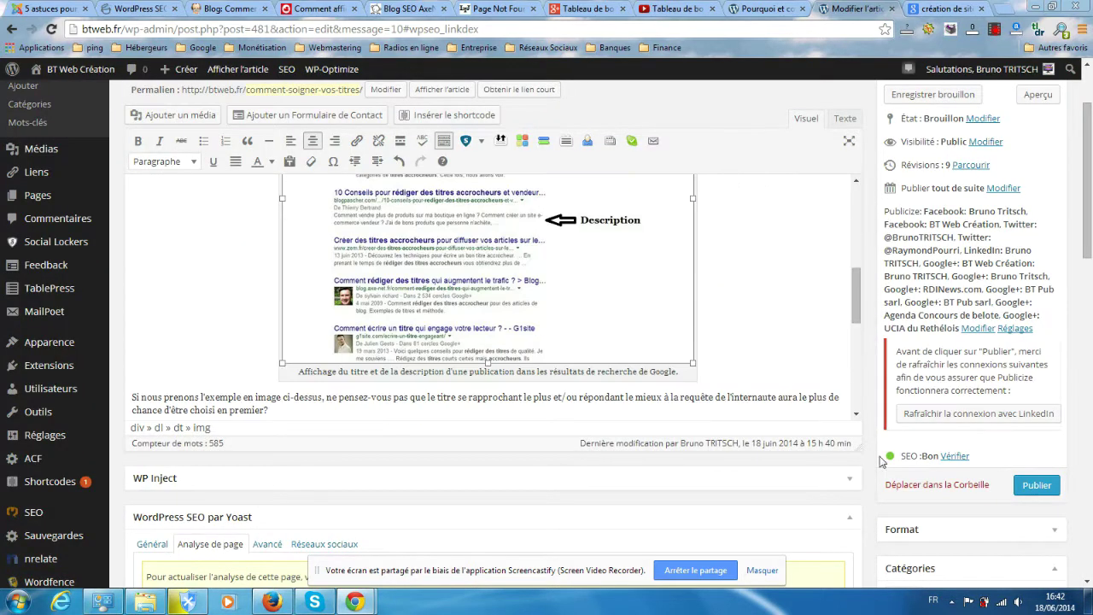
{"action": "left_click_drag", "start_coordinate": [1088, 207], "coordinate": [1089, 213]}
{"action": "scroll", "coordinate": [482, 461], "scroll_direction": "down", "scroll_amount": 3}
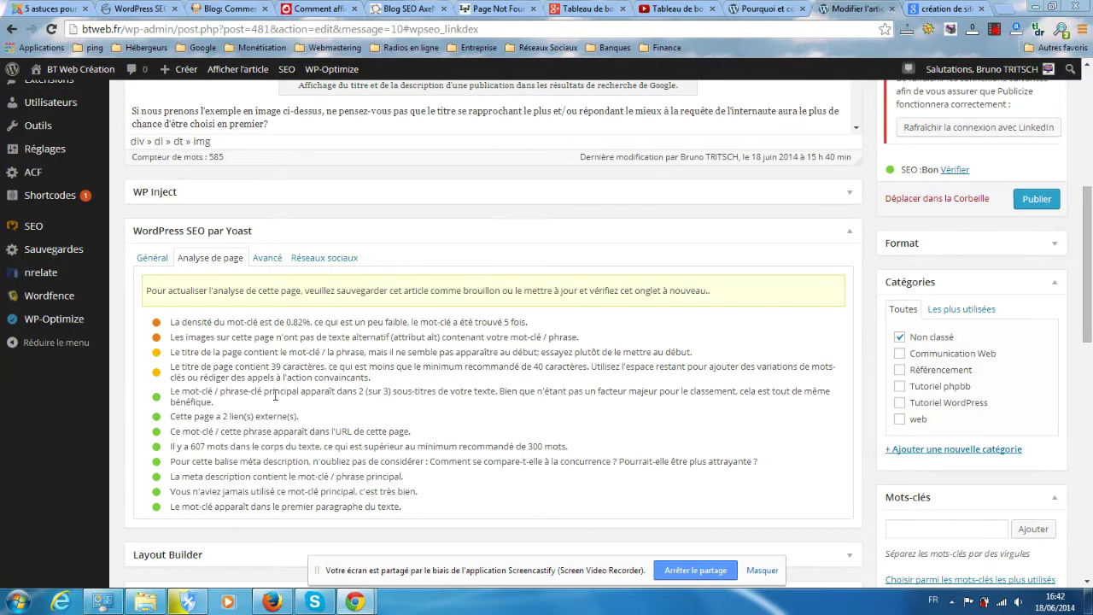
{"action": "scroll", "coordinate": [52, 320], "scroll_direction": "up", "scroll_amount": 5}
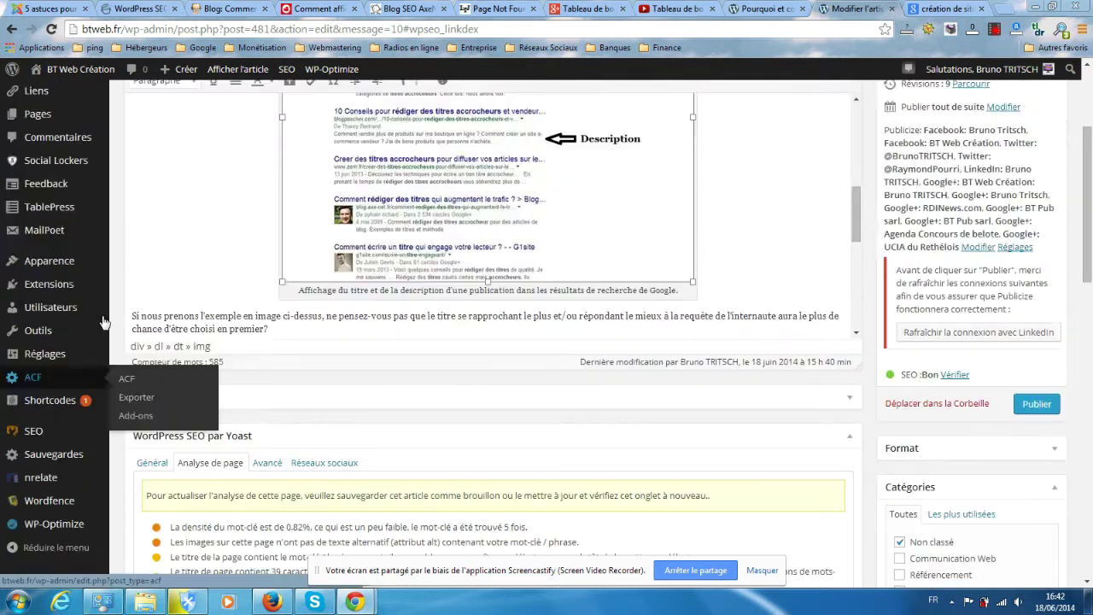
{"action": "scroll", "coordinate": [202, 357], "scroll_direction": "up", "scroll_amount": 1}
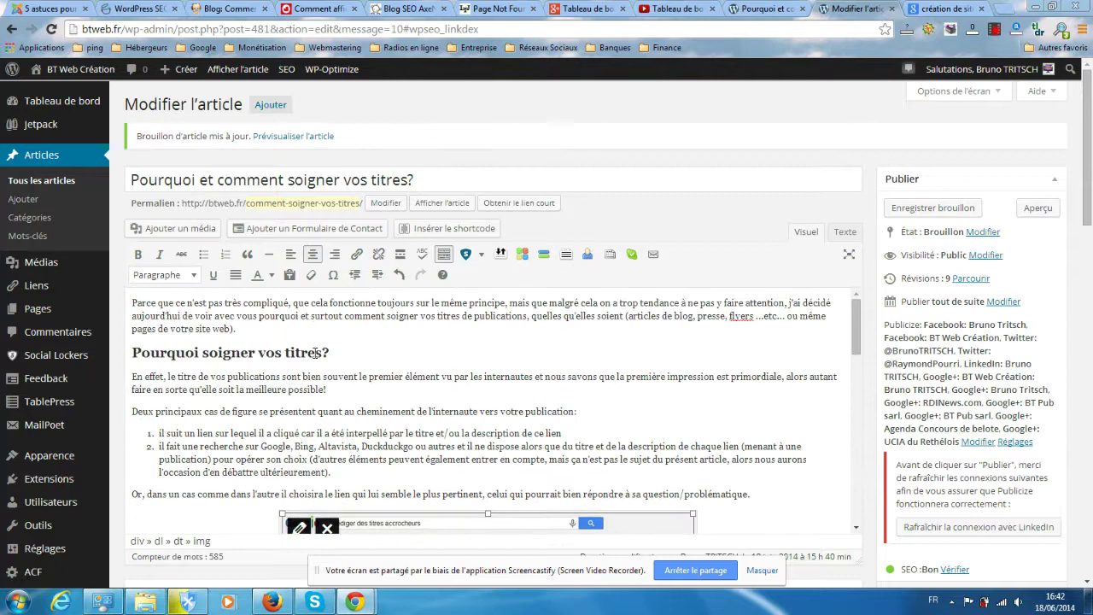
{"action": "scroll", "coordinate": [215, 410], "scroll_direction": "down", "scroll_amount": 3}
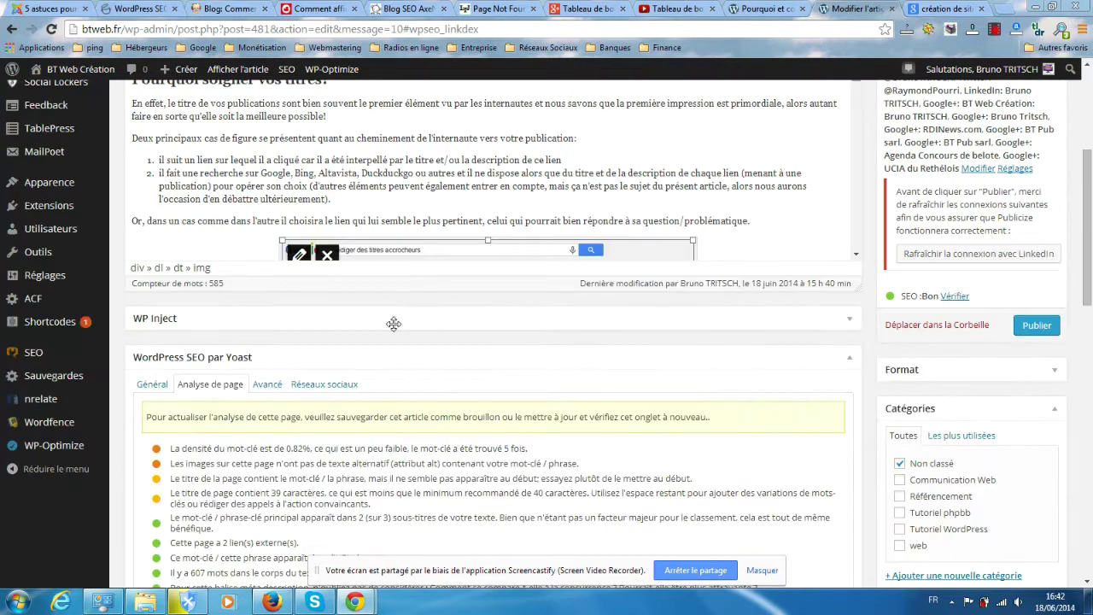
Go back to Yoast's general settings and review the snippet preview, main keyword, SEO title and meta description
{"action": "left_click", "coordinate": [152, 384]}
{"action": "scroll", "coordinate": [152, 384], "scroll_direction": "down", "scroll_amount": 2}
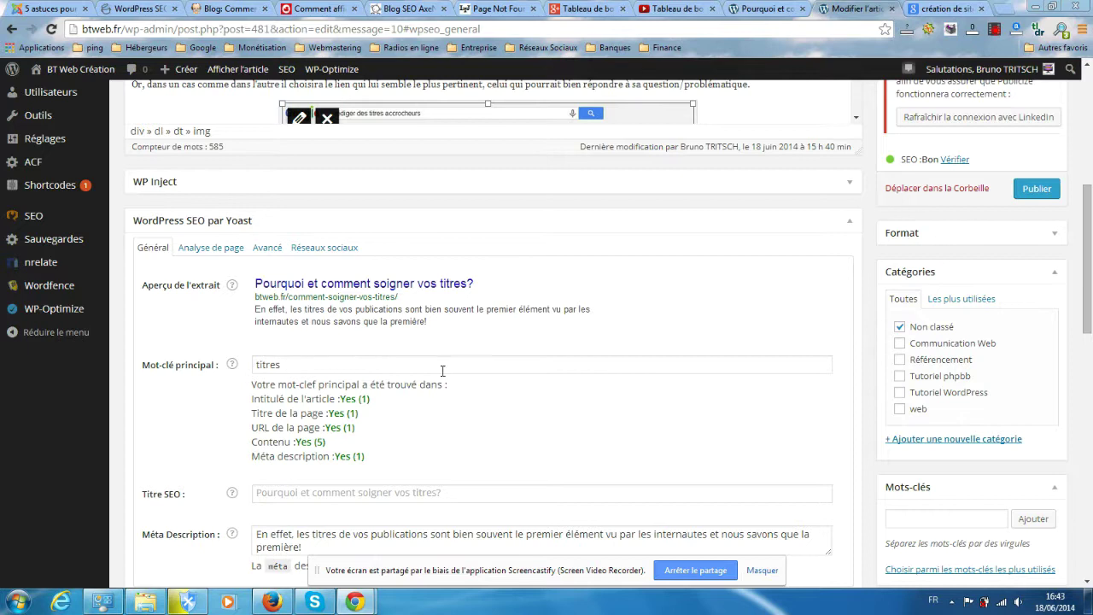
{"action": "scroll", "coordinate": [183, 354], "scroll_direction": "down", "scroll_amount": 1}
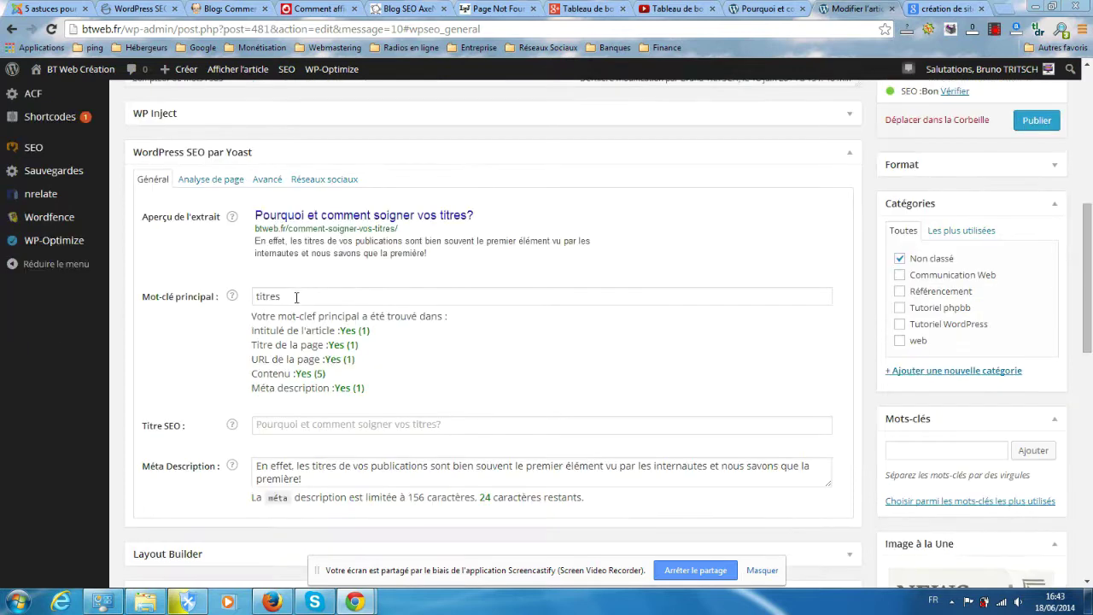
Try "mot clé 2" as Yoast's main keyword to test where it occurs in the article
{"action": "left_click", "coordinate": [224, 296]}
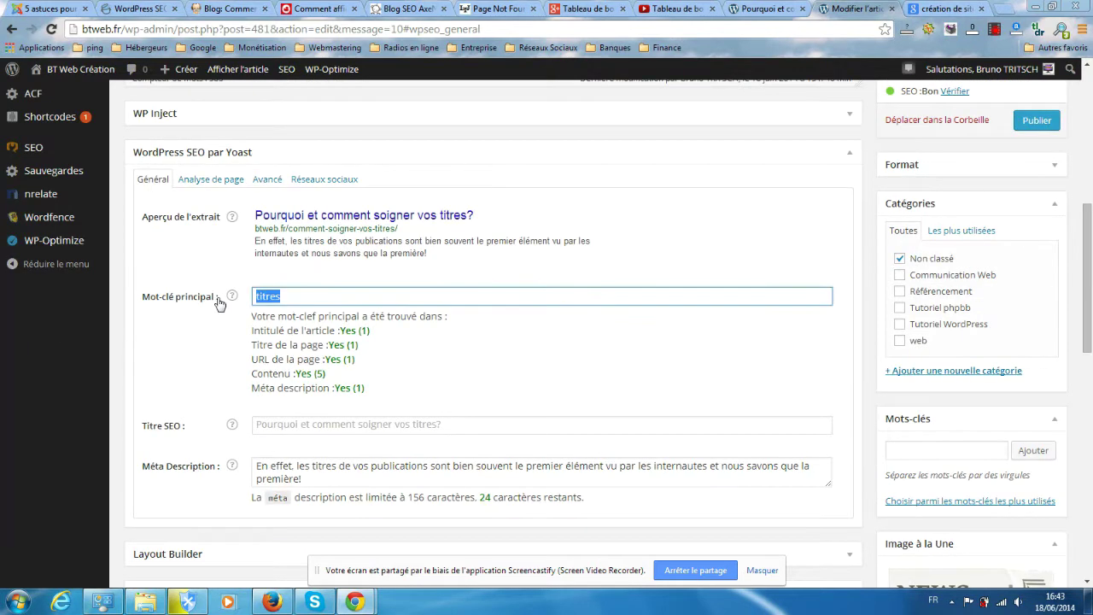
{"action": "type", "text": "mot clé 2"}
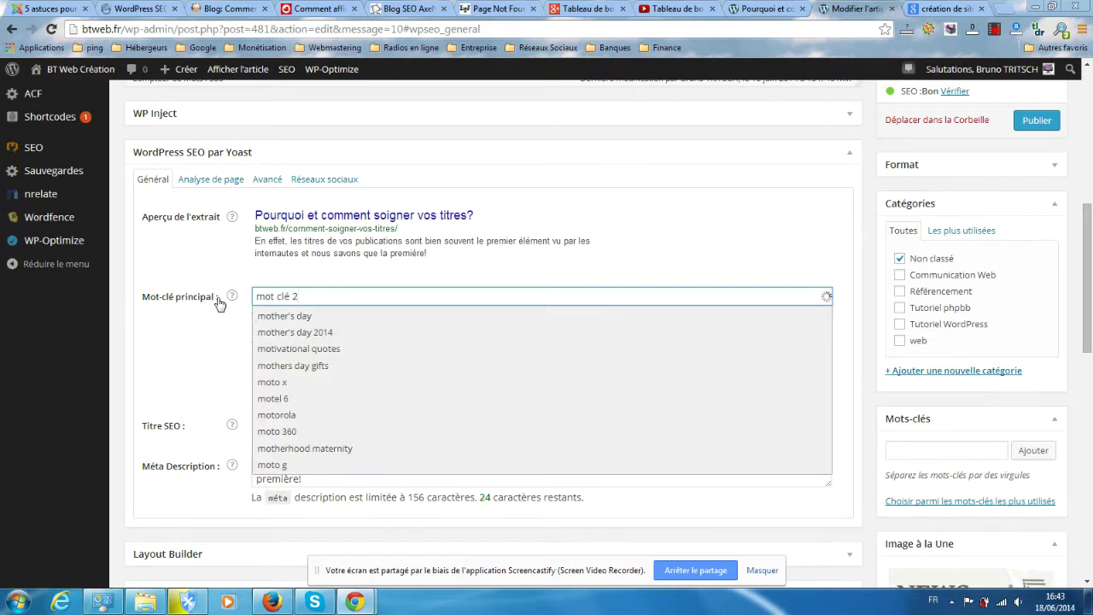
{"action": "key", "text": "Escape"}
{"action": "key", "text": "Tab"}
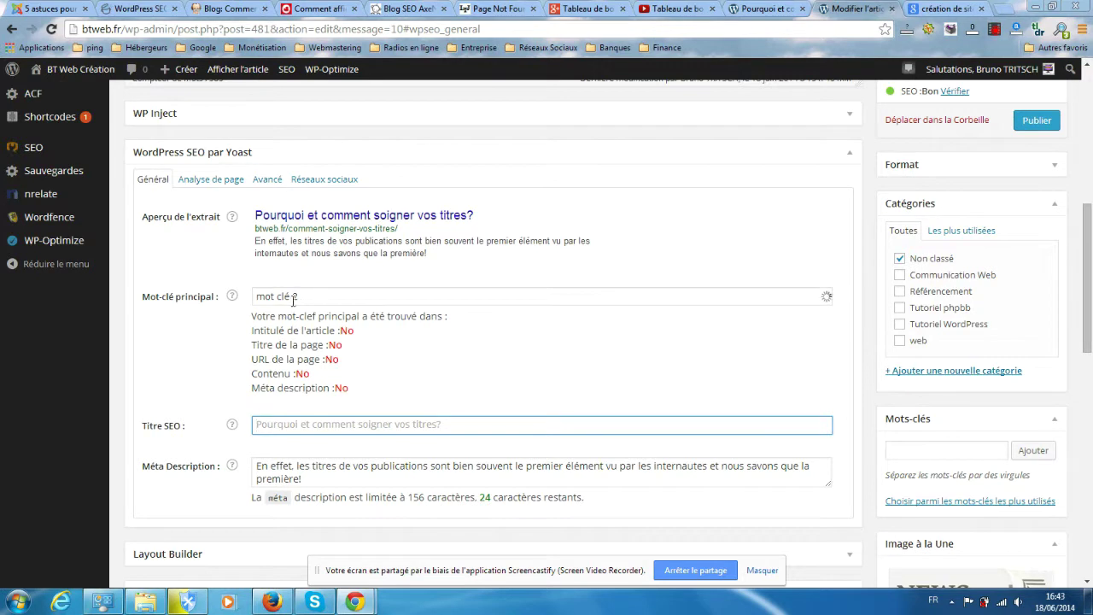
Set Yoast's main keyword back to "titres"
{"action": "left_click_drag", "start_coordinate": [319, 292], "coordinate": [247, 297]}
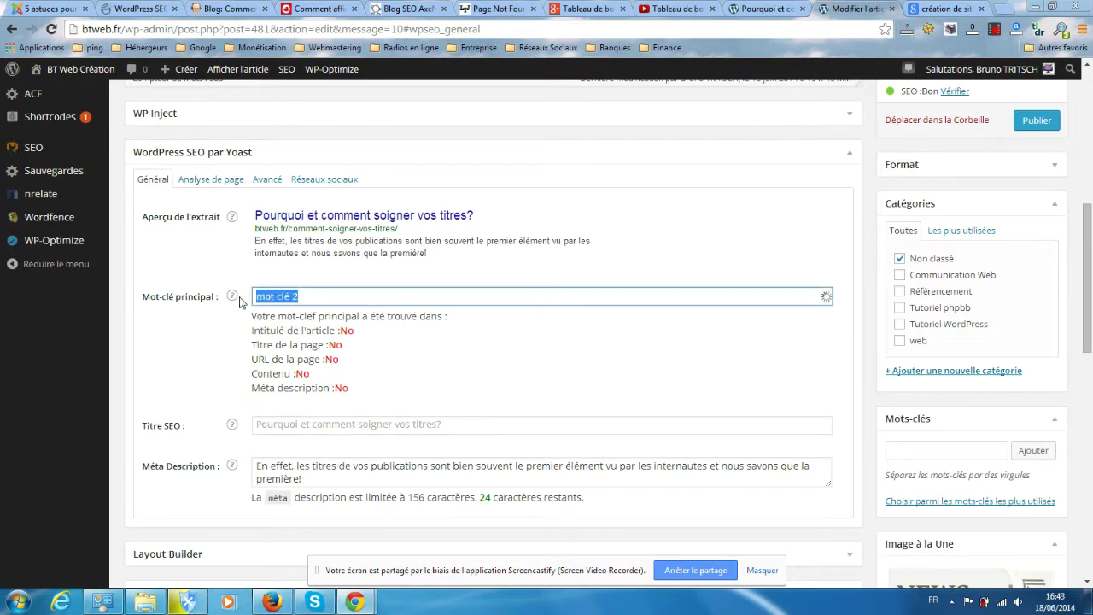
{"action": "type", "text": "titres"}
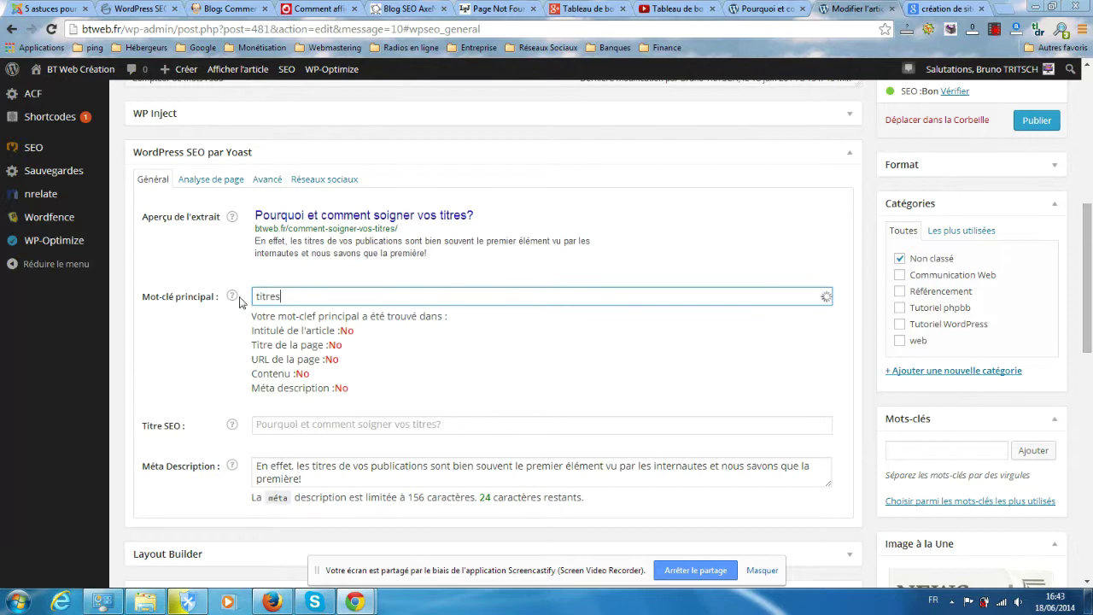
{"action": "key", "text": "Tab"}
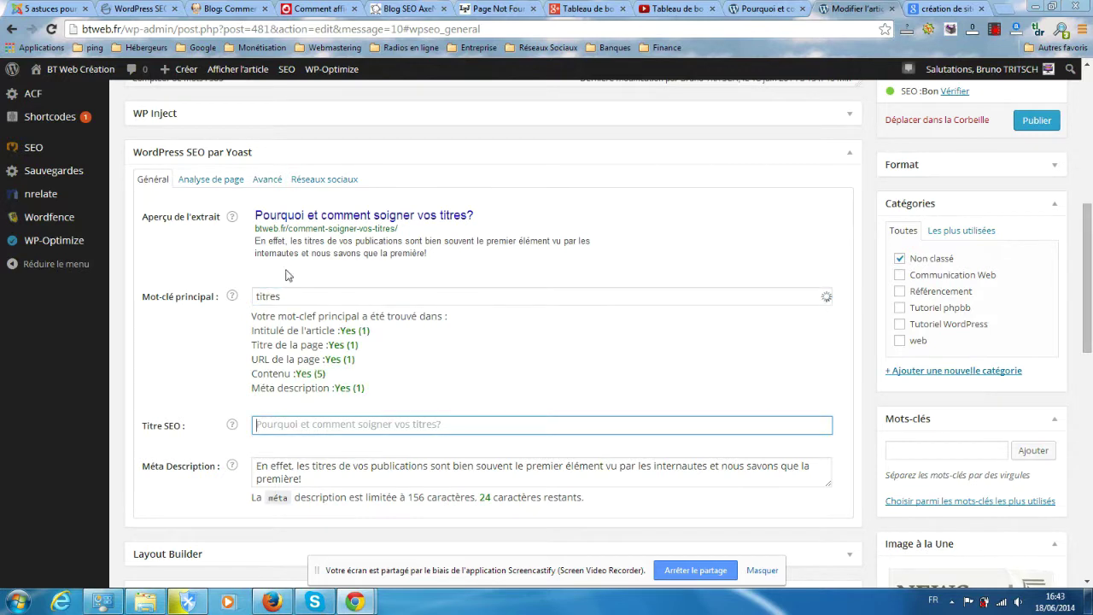
Open Yoast's advanced settings and look over the robots, breadcrumb, sitemap and authorship options
{"action": "scroll", "coordinate": [289, 275], "scroll_direction": "up", "scroll_amount": 1}
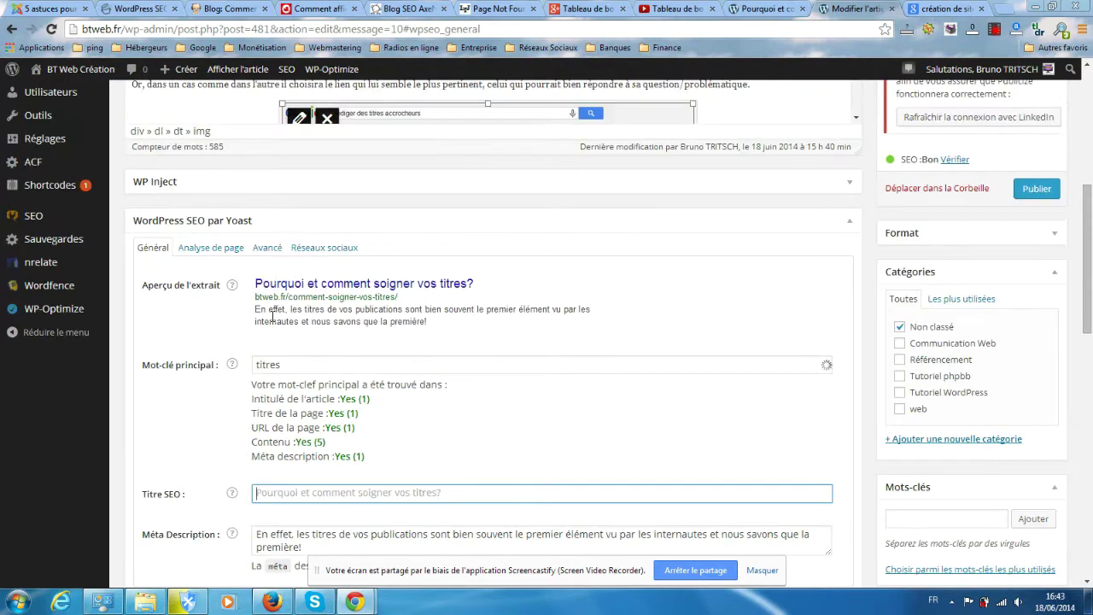
{"action": "left_click", "coordinate": [197, 249]}
{"action": "left_click", "coordinate": [267, 248]}
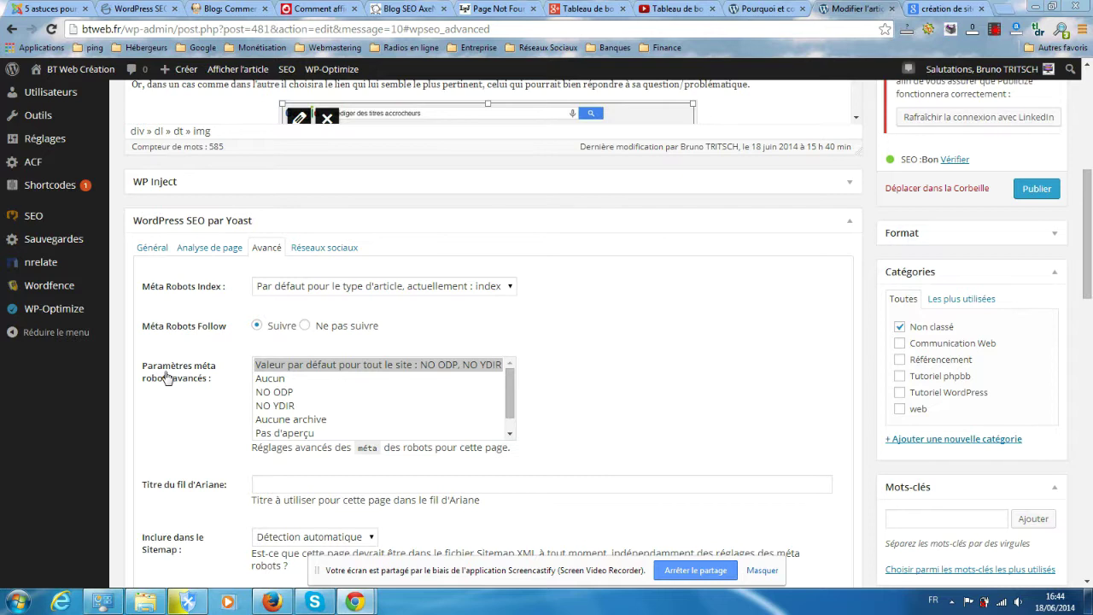
{"action": "scroll", "coordinate": [214, 410], "scroll_direction": "down", "scroll_amount": 1}
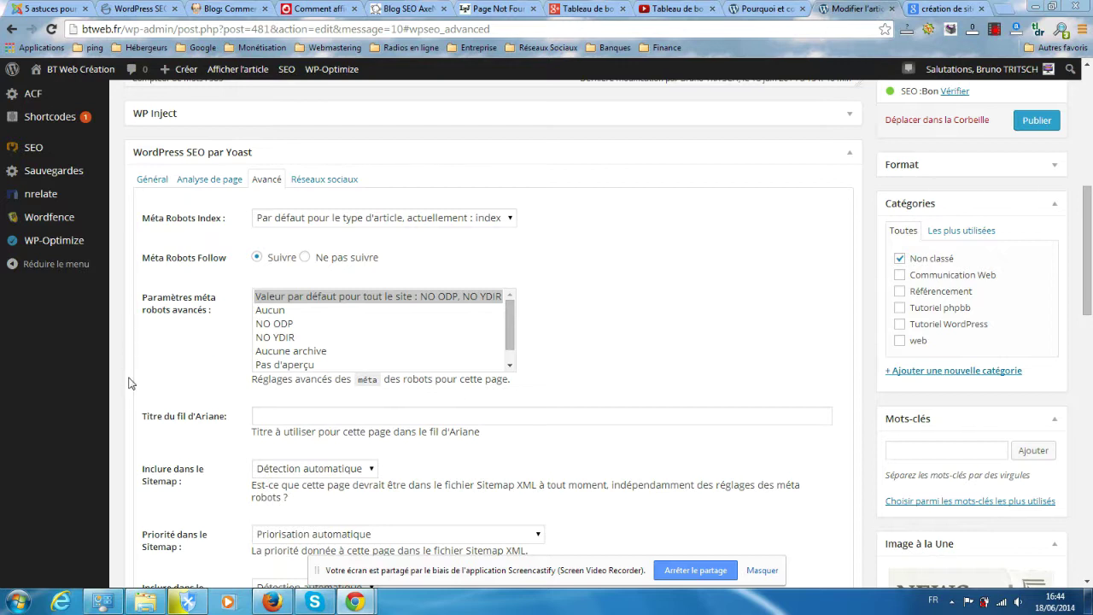
{"action": "scroll", "coordinate": [122, 410], "scroll_direction": "down", "scroll_amount": 1}
{"action": "scroll", "coordinate": [122, 410], "scroll_direction": "down", "scroll_amount": 1}
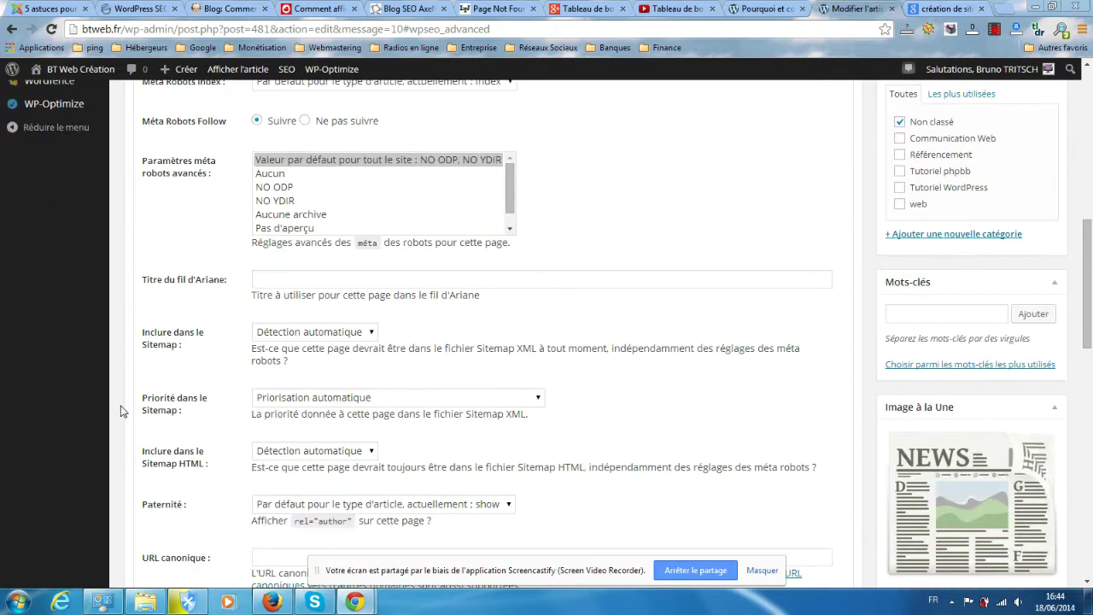
Examine the choices for Méta Robots Index and keep the default for the article type
{"action": "scroll", "coordinate": [122, 410], "scroll_direction": "up", "scroll_amount": 1}
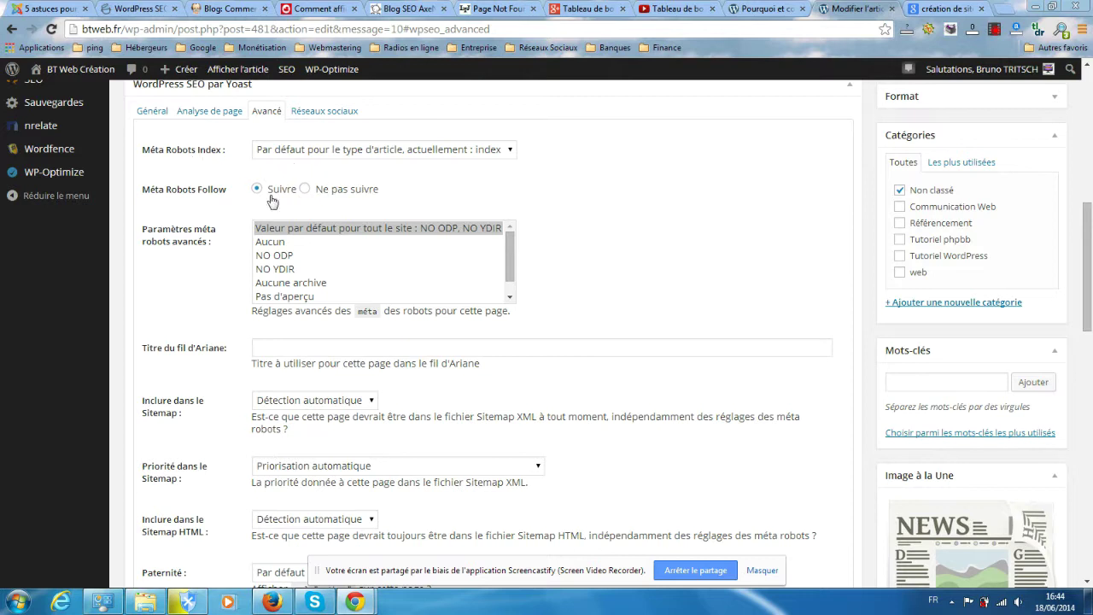
{"action": "left_click", "coordinate": [436, 152]}
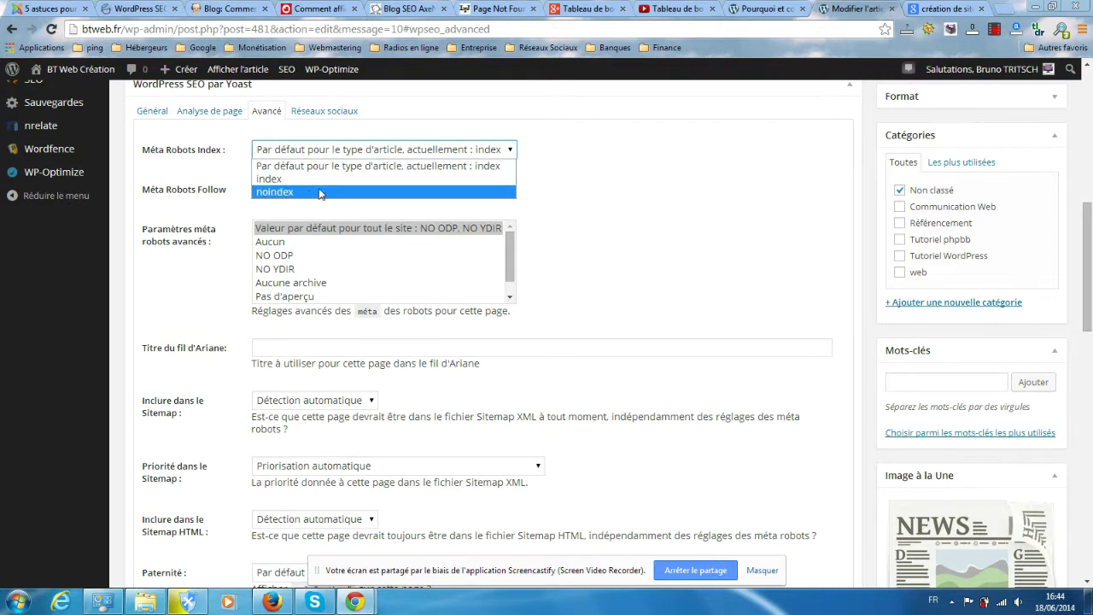
{"action": "left_click", "coordinate": [455, 150]}
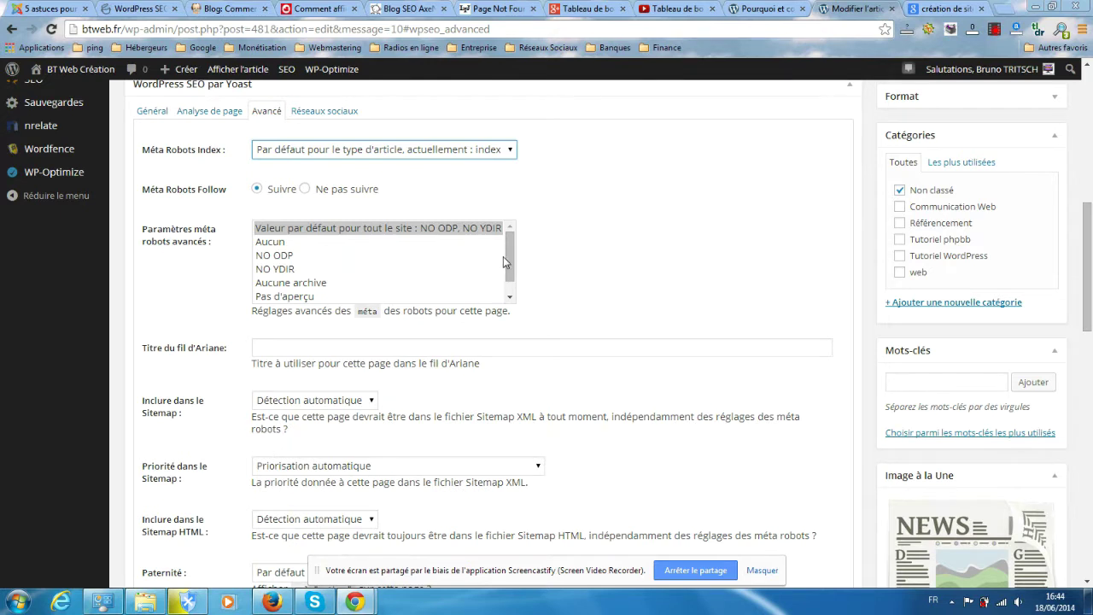
Review the advanced sitemap inclusion and priority, authorship, canonical URL and 301 redirect settings
{"action": "scroll", "coordinate": [154, 300], "scroll_direction": "down", "scroll_amount": 2}
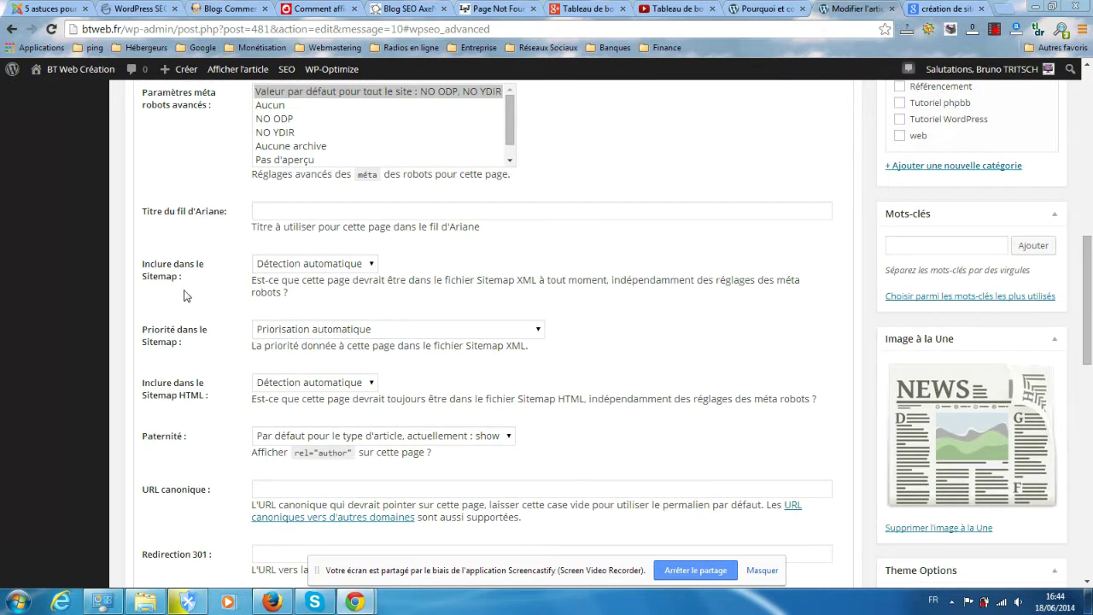
{"action": "scroll", "coordinate": [187, 295], "scroll_direction": "down", "scroll_amount": 1}
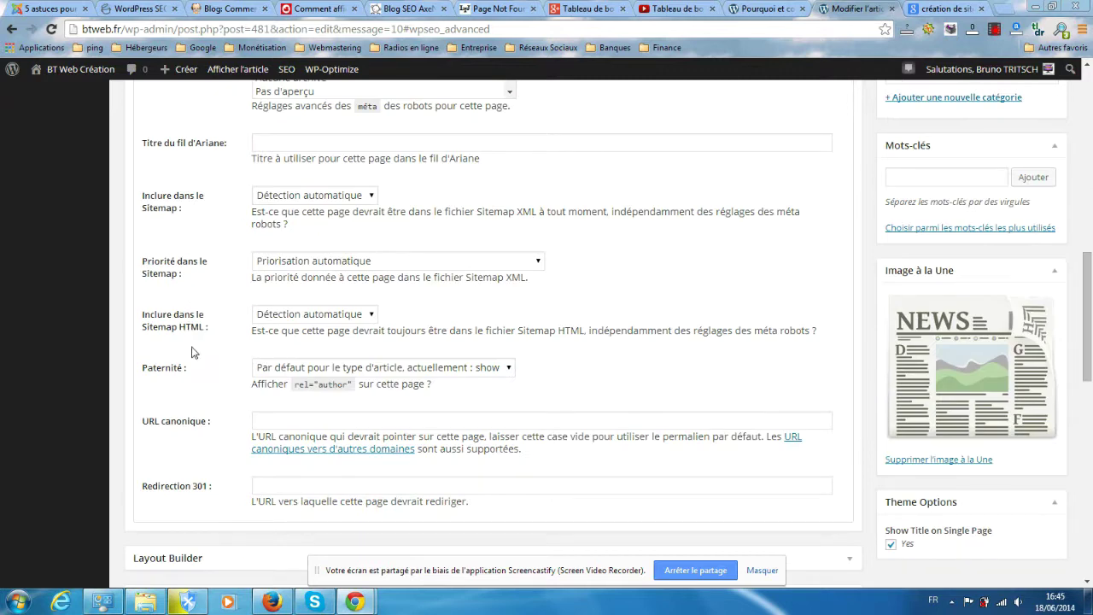
{"action": "scroll", "coordinate": [192, 351], "scroll_direction": "up", "scroll_amount": 1}
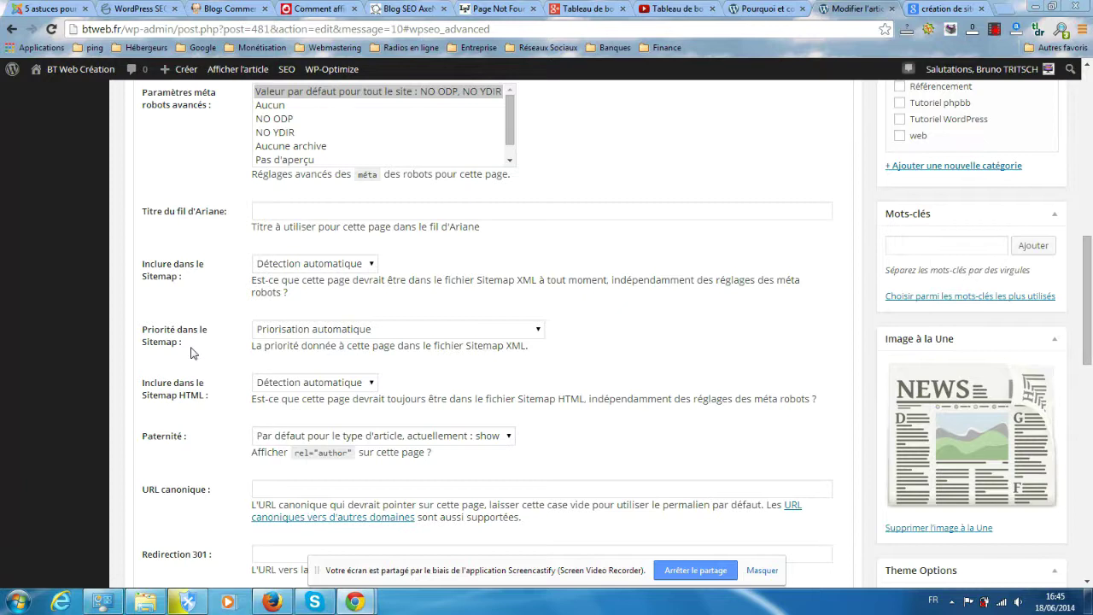
{"action": "scroll", "coordinate": [191, 352], "scroll_direction": "down", "scroll_amount": 1}
{"action": "scroll", "coordinate": [191, 353], "scroll_direction": "down", "scroll_amount": 1}
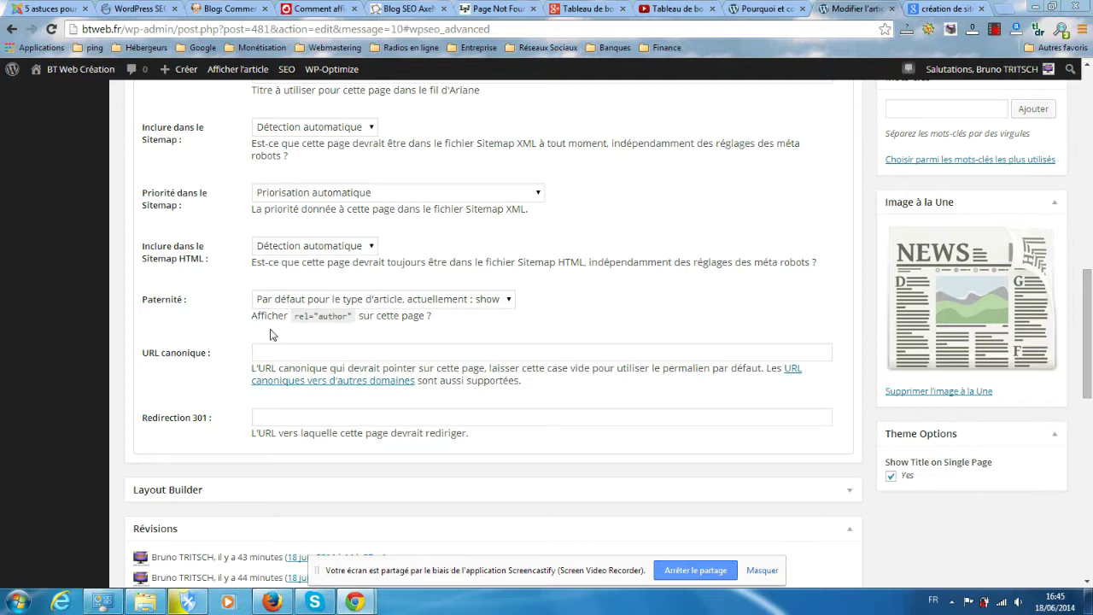
{"action": "scroll", "coordinate": [171, 398], "scroll_direction": "up", "scroll_amount": 5}
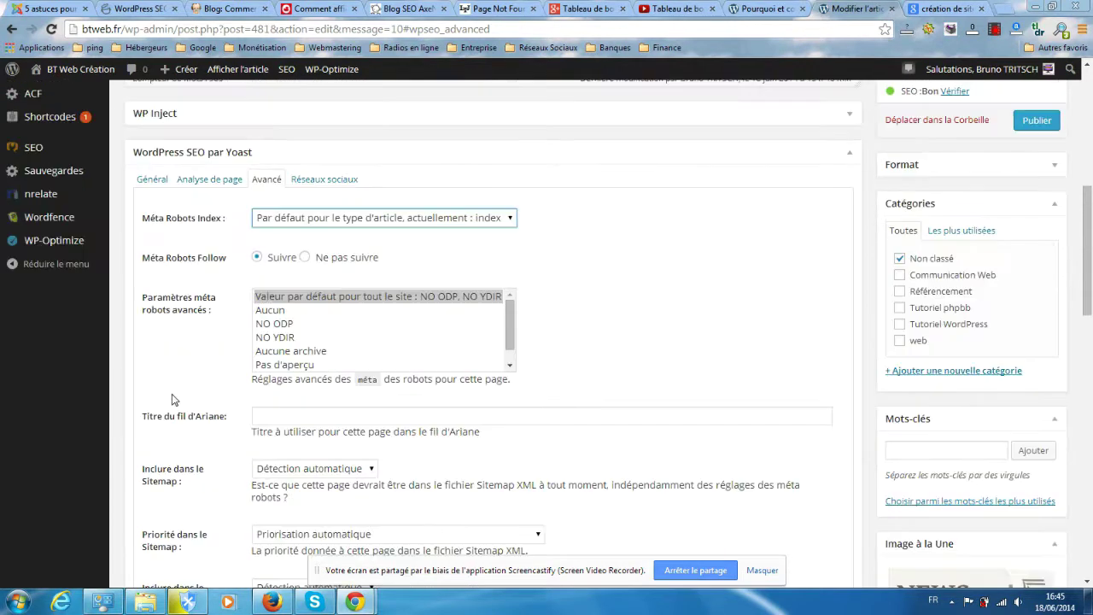
Review Yoast's Facebook and Google+ sharing settings and go back to the general keyword and meta description settings
{"action": "left_click", "coordinate": [339, 184]}
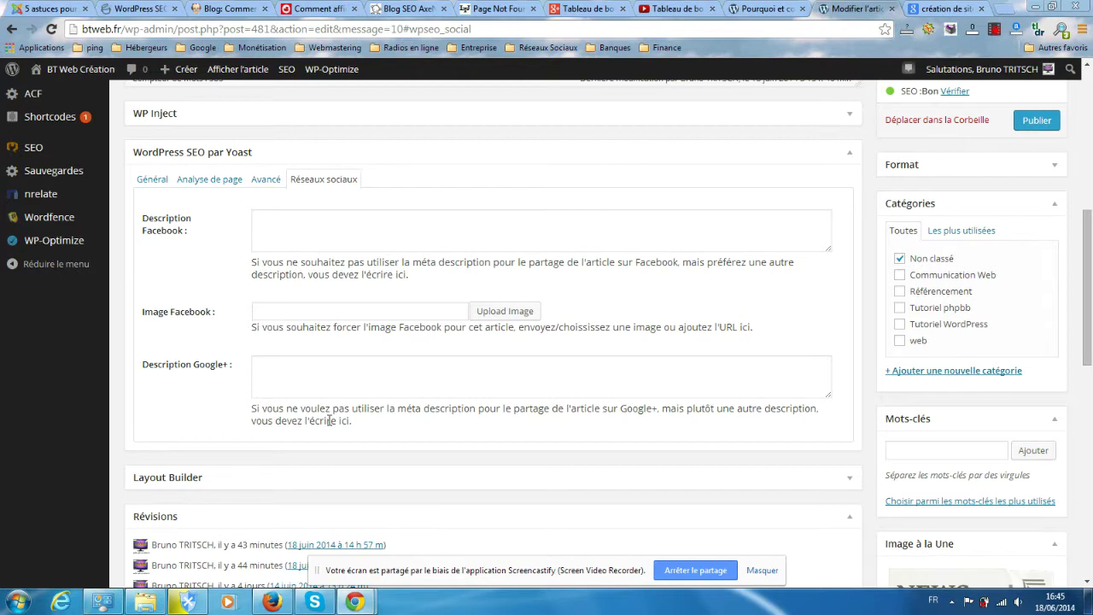
{"action": "left_click", "coordinate": [154, 181]}
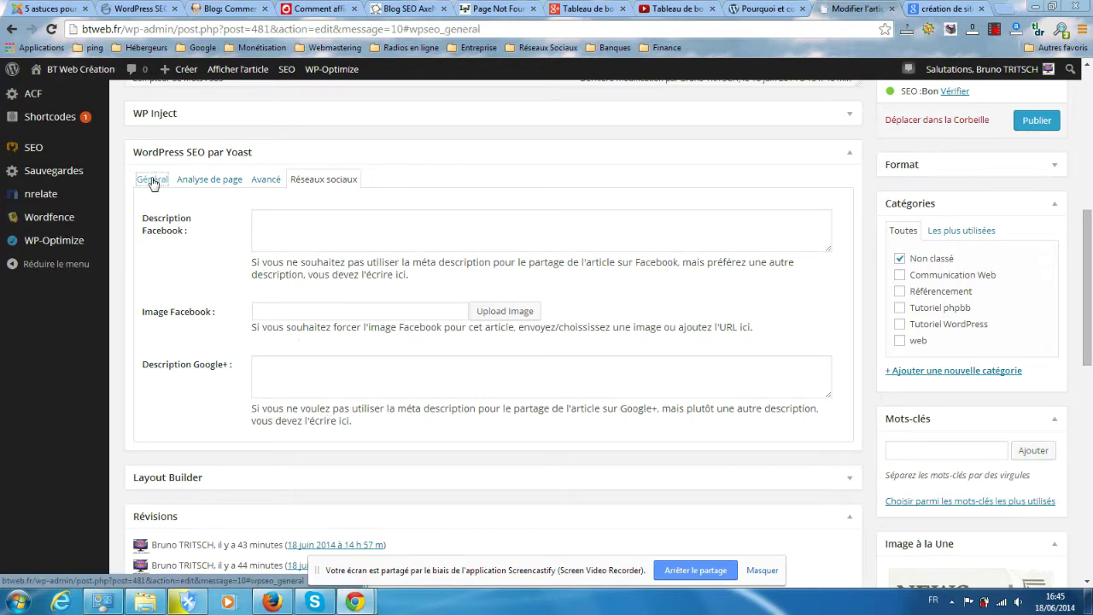
{"action": "scroll", "coordinate": [143, 246], "scroll_direction": "down", "scroll_amount": 2}
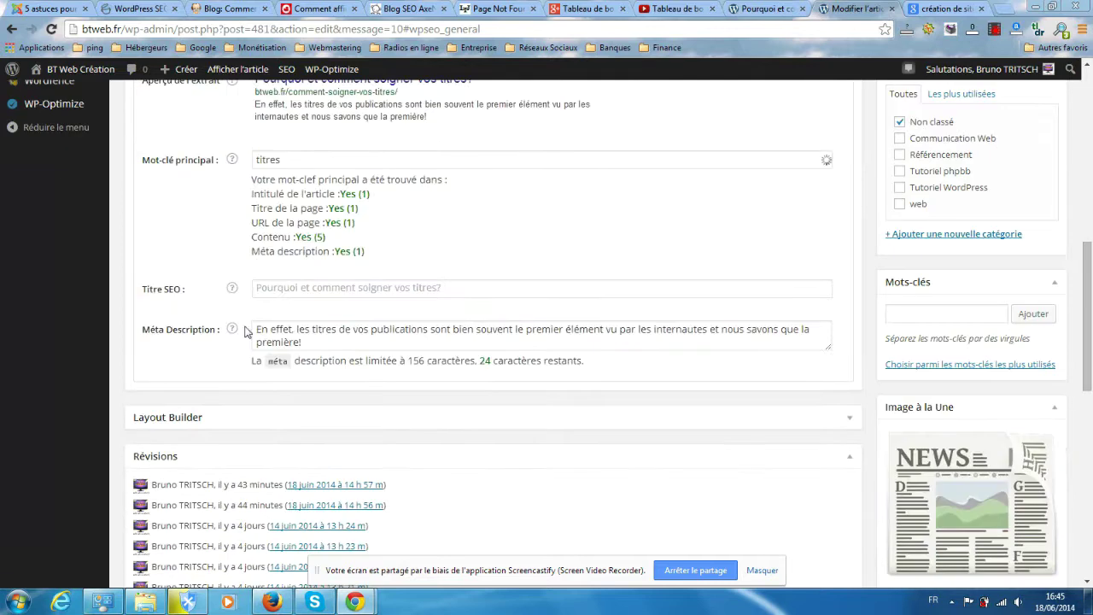
{"action": "scroll", "coordinate": [339, 331], "scroll_direction": "up", "scroll_amount": 1}
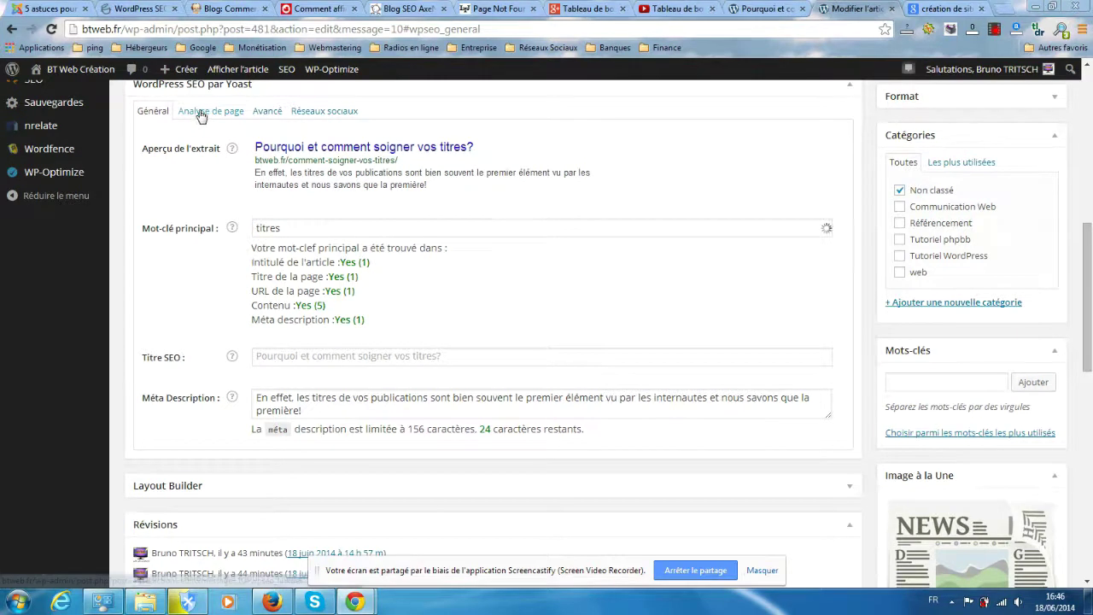
Recheck the remarks in Yoast's page analysis and return to the article's publishing options
{"action": "left_click", "coordinate": [202, 114]}
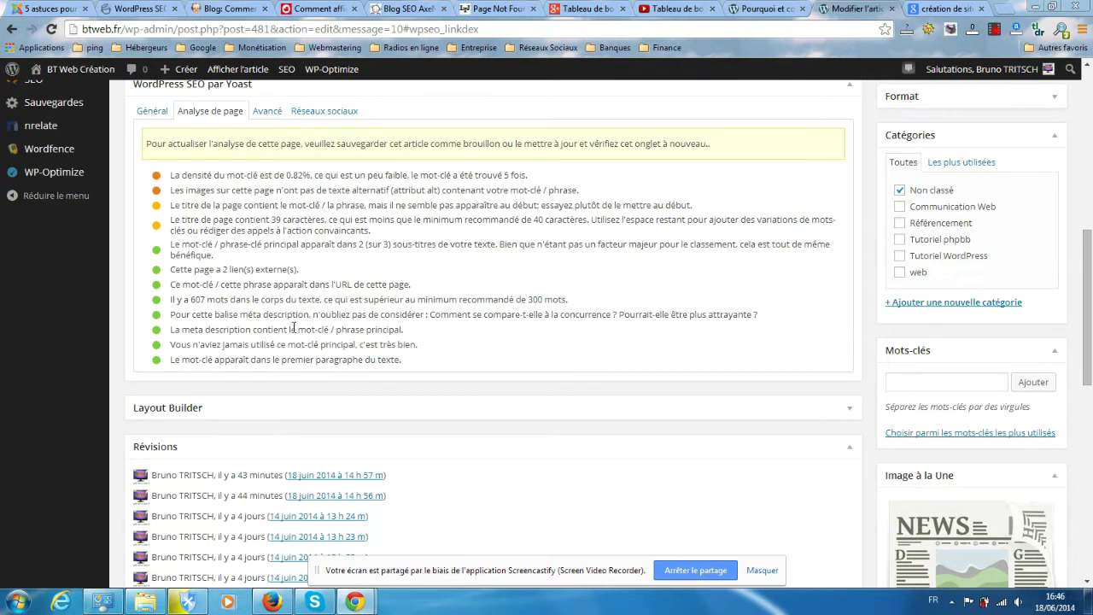
{"action": "scroll", "coordinate": [245, 295], "scroll_direction": "up", "scroll_amount": 1}
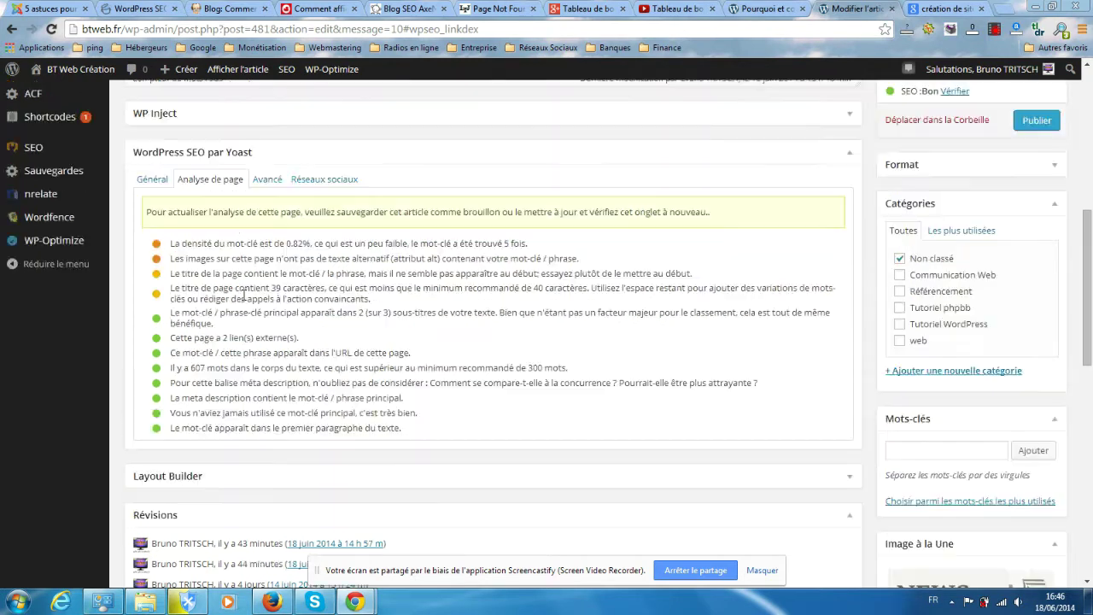
{"action": "left_click_drag", "start_coordinate": [1087, 240], "coordinate": [1089, 125]}
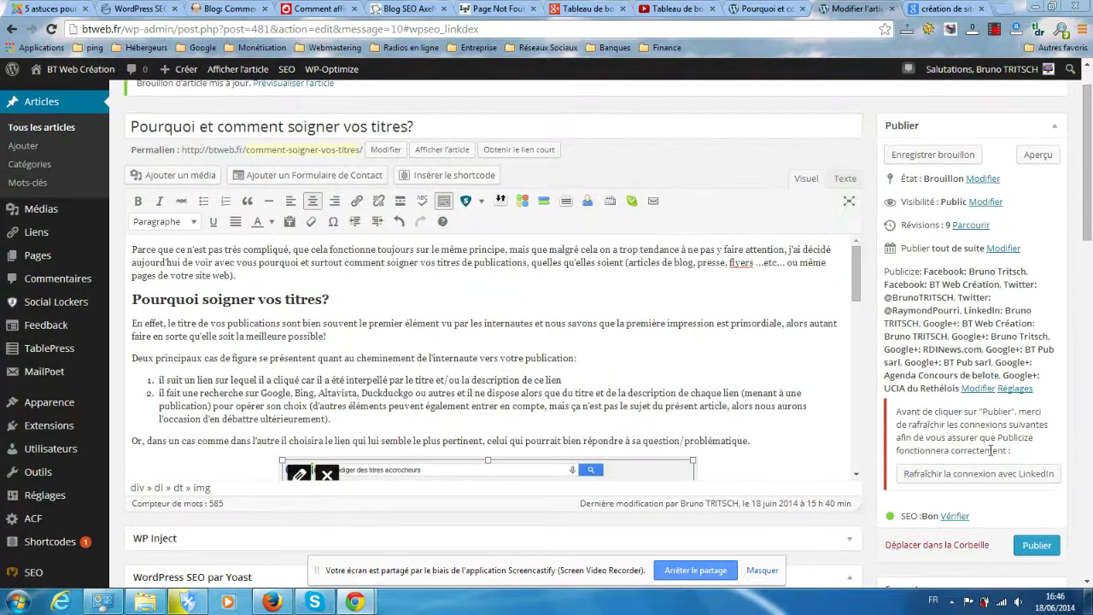